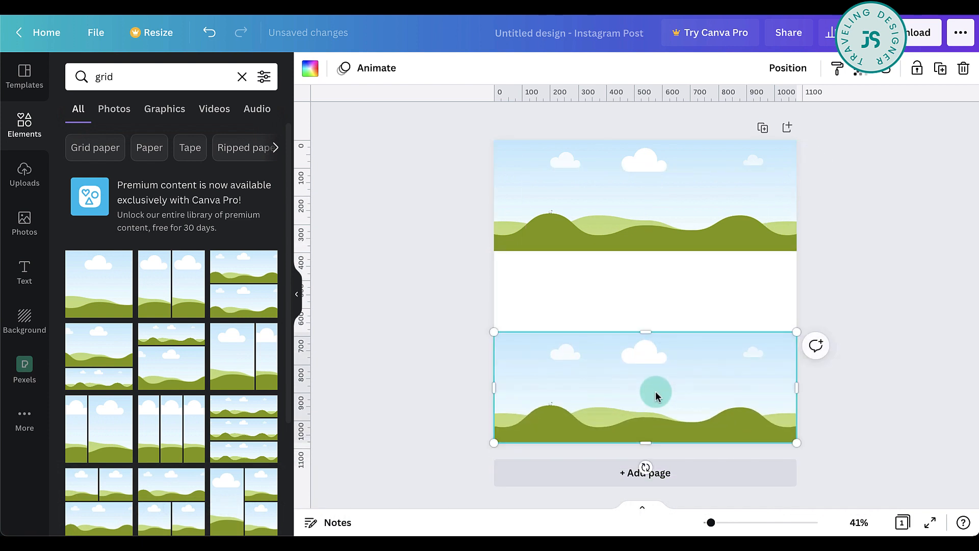
Clear the grid search, add a square, and reshape it into a bar about 1,133 by 47 spanning the gap between the two images
{"action": "left_click", "coordinate": [899, 312]}
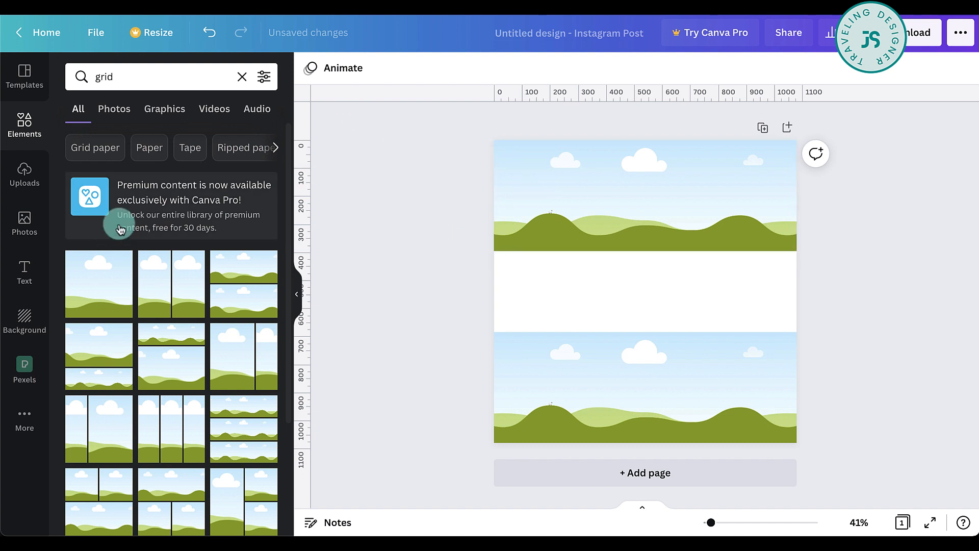
{"action": "left_click", "coordinate": [143, 89]}
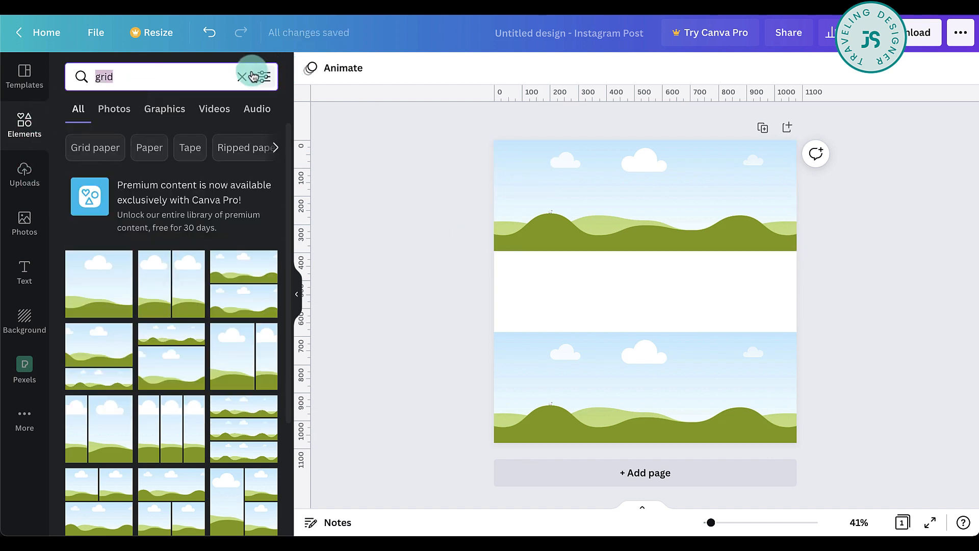
{"action": "left_click", "coordinate": [242, 76]}
{"action": "left_click", "coordinate": [87, 192]}
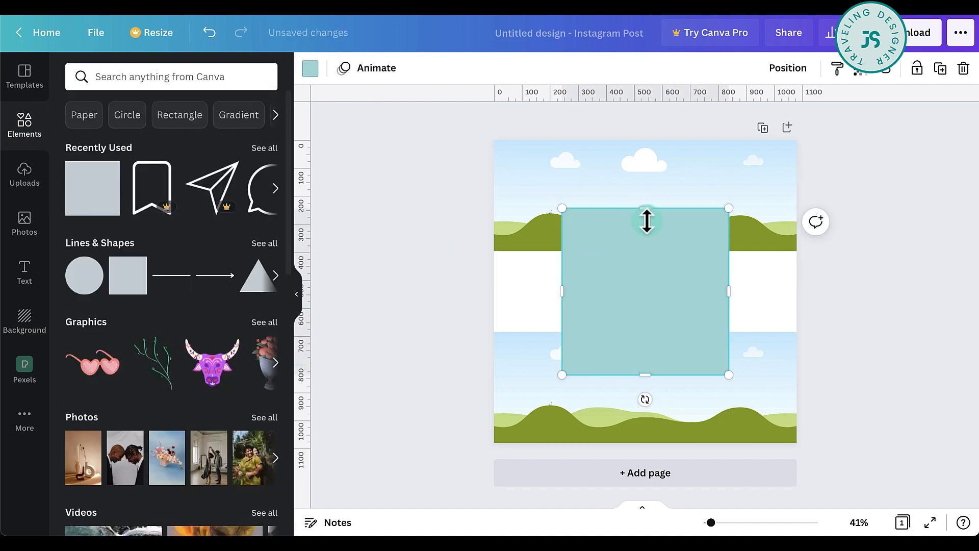
{"action": "left_click_drag", "start_coordinate": [647, 220], "coordinate": [592, 291]}
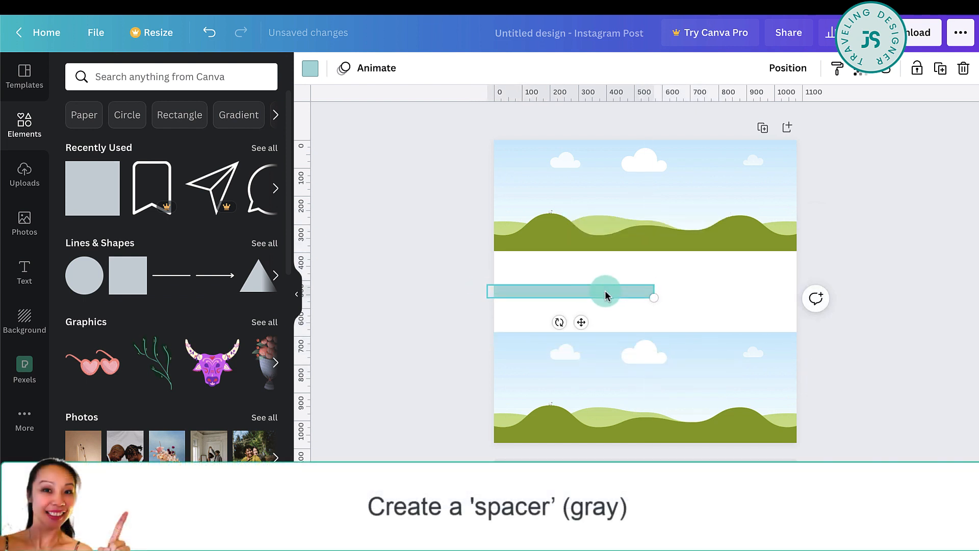
{"action": "left_click_drag", "start_coordinate": [655, 290], "coordinate": [806, 291]}
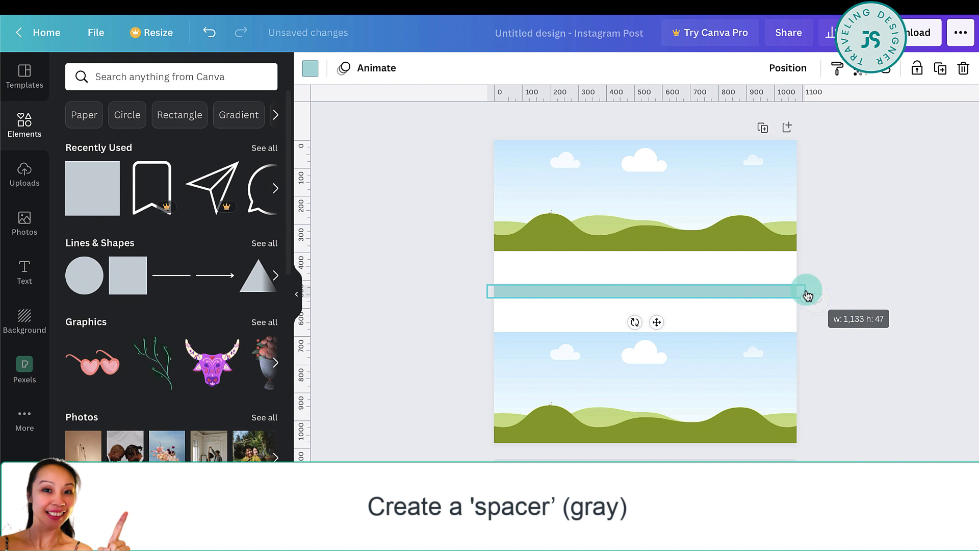
Recolor the spacer bar light gray from the default colors and deselect it
{"action": "left_click", "coordinate": [309, 76]}
{"action": "left_click", "coordinate": [226, 309]}
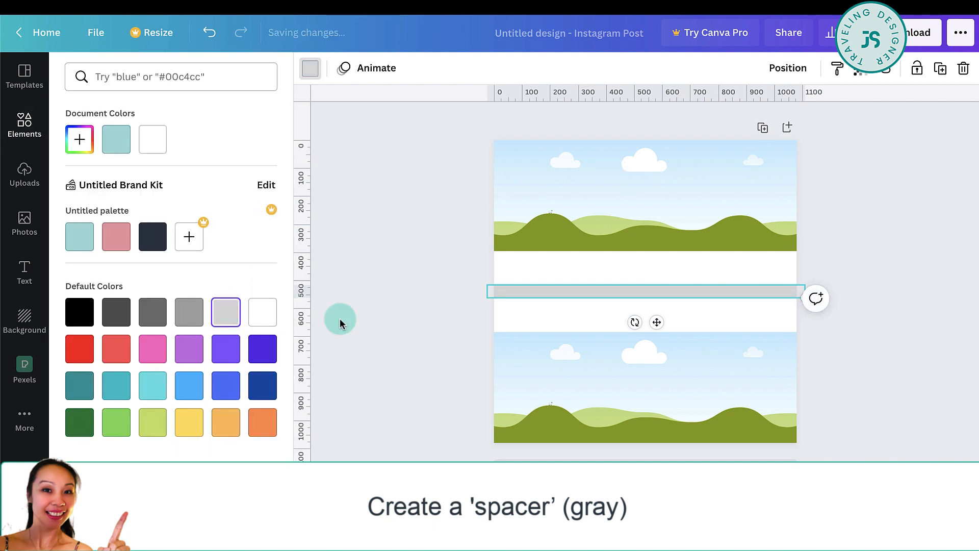
{"action": "left_click", "coordinate": [340, 321]}
{"action": "left_click", "coordinate": [464, 327]}
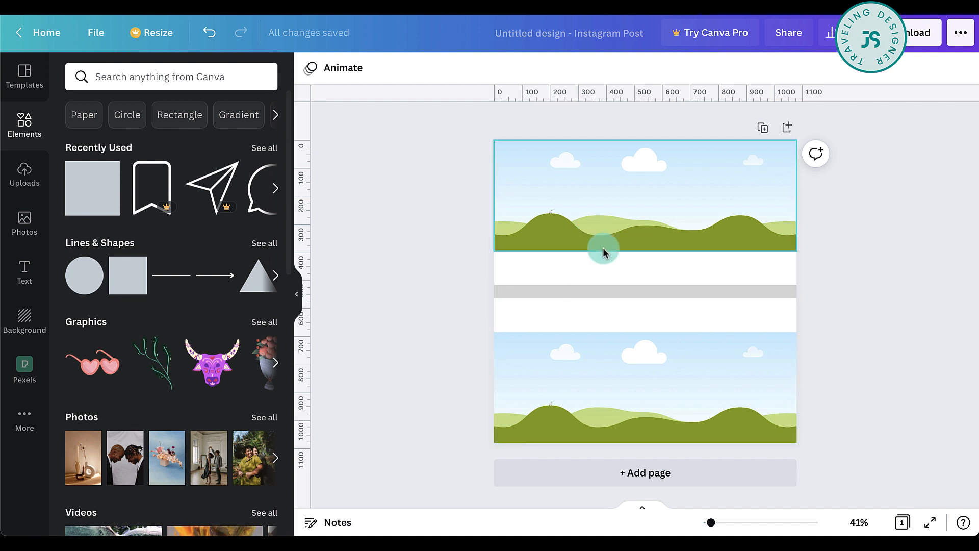
Search the elements for "heart" and add the free outlined heart to the page
{"action": "scroll", "coordinate": [603, 247], "scroll_direction": "up", "scroll_amount": 5}
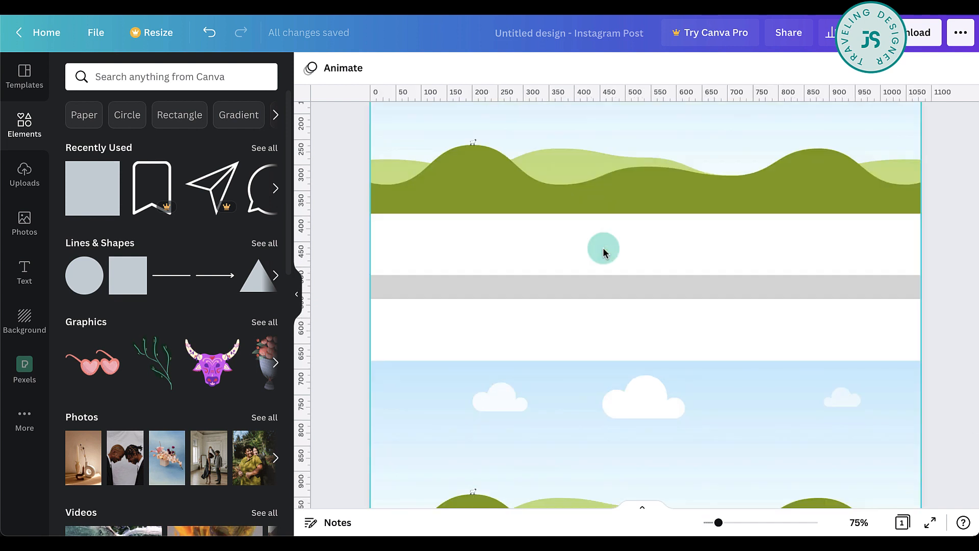
{"action": "left_click", "coordinate": [124, 75]}
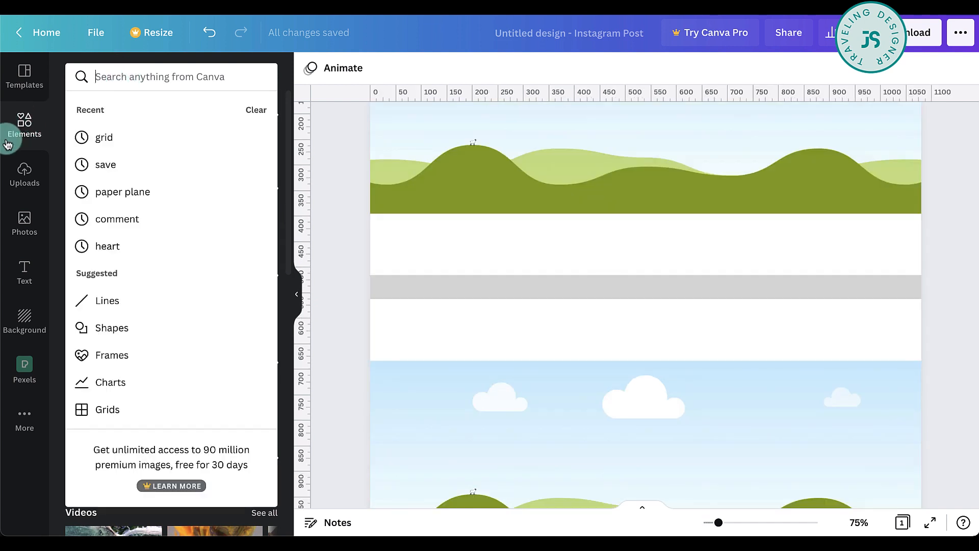
{"action": "left_click", "coordinate": [124, 77]}
{"action": "type", "text": "heart"}
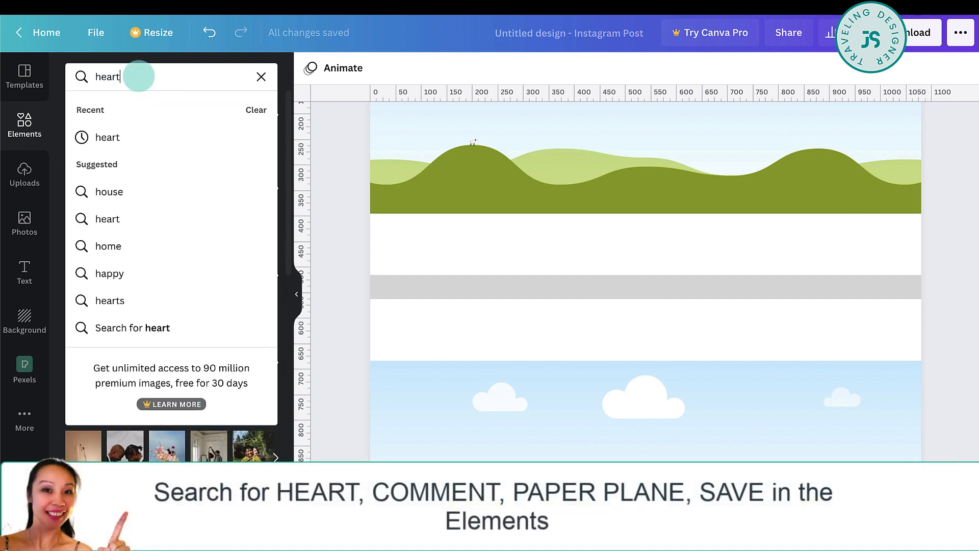
{"action": "key", "text": "Return"}
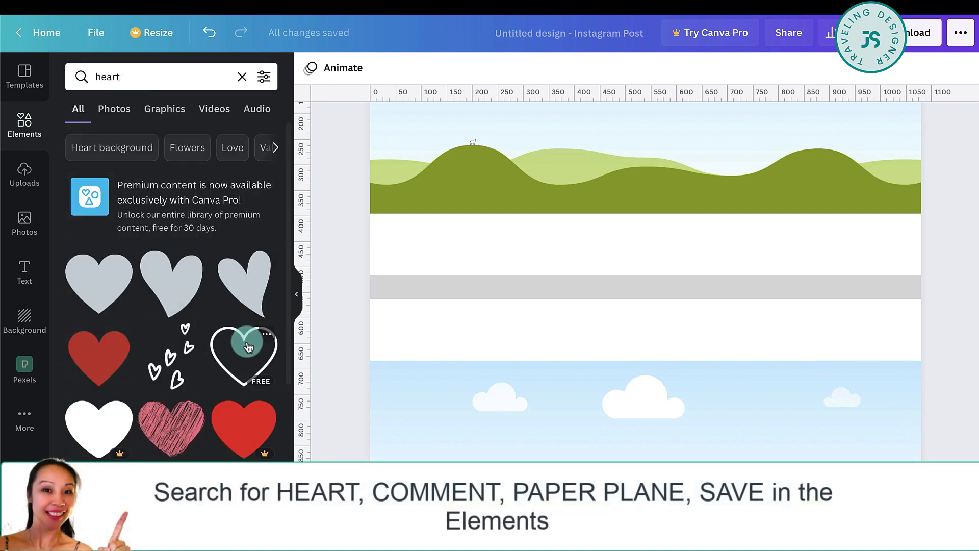
{"action": "left_click", "coordinate": [249, 347]}
Color the heart outline black, then shrink it to icon size at the page's left edge just below the upper image
{"action": "left_click", "coordinate": [311, 71]}
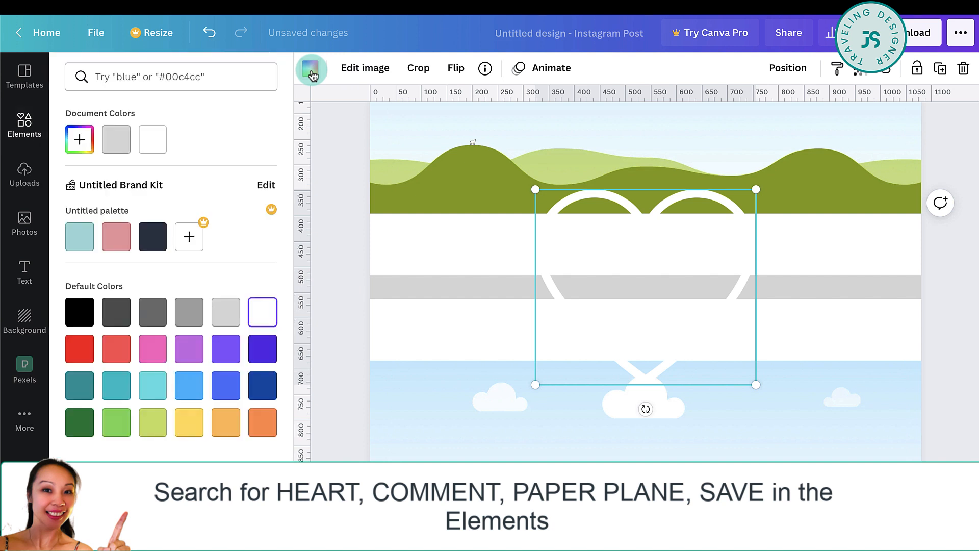
{"action": "left_click", "coordinate": [79, 312]}
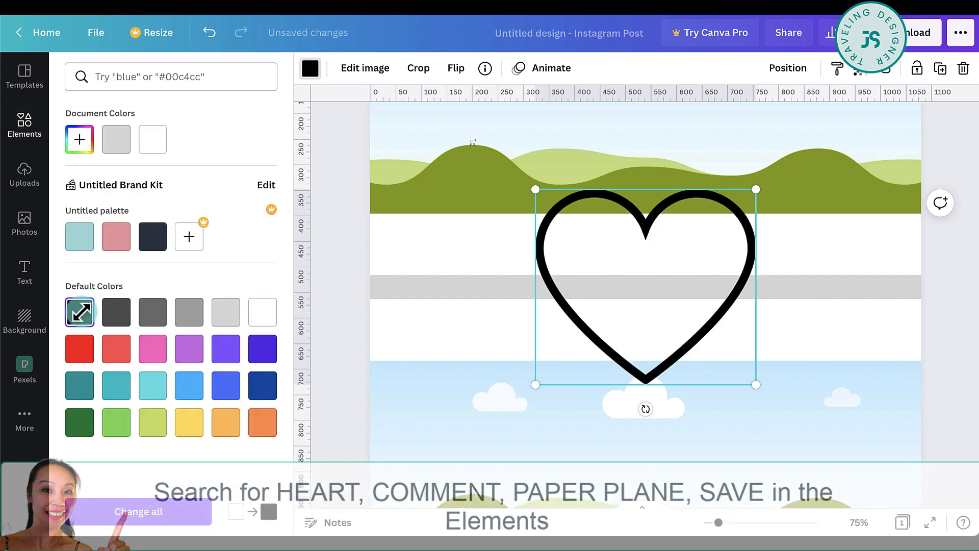
{"action": "left_click_drag", "start_coordinate": [757, 187], "coordinate": [561, 370]}
{"action": "left_click_drag", "start_coordinate": [556, 408], "coordinate": [405, 268]}
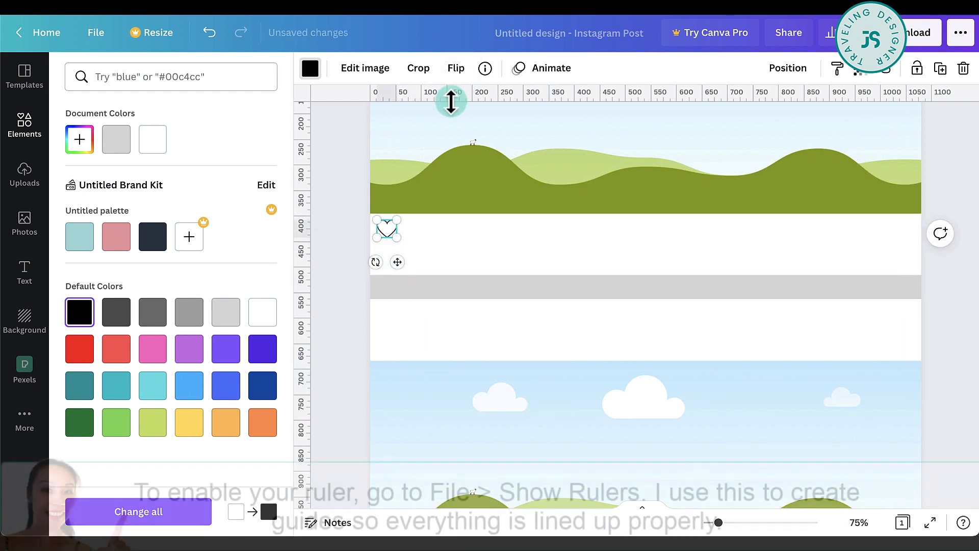
Add guides along the heart's bottom and left edges, plus a vertical guide at about 1065 near the page's right edge
{"action": "left_click_drag", "start_coordinate": [449, 99], "coordinate": [461, 236]}
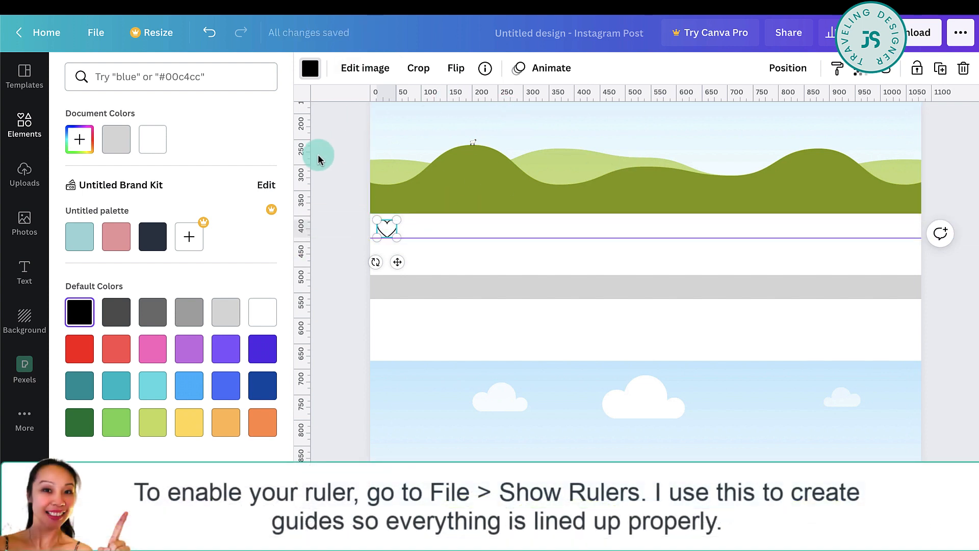
{"action": "left_click_drag", "start_coordinate": [310, 154], "coordinate": [377, 155]}
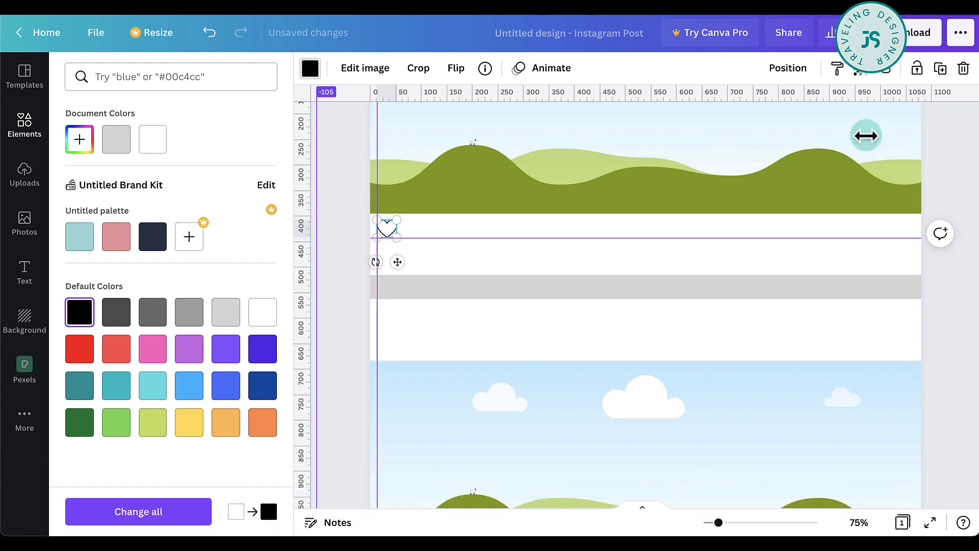
{"action": "left_click_drag", "start_coordinate": [865, 135], "coordinate": [867, 140]}
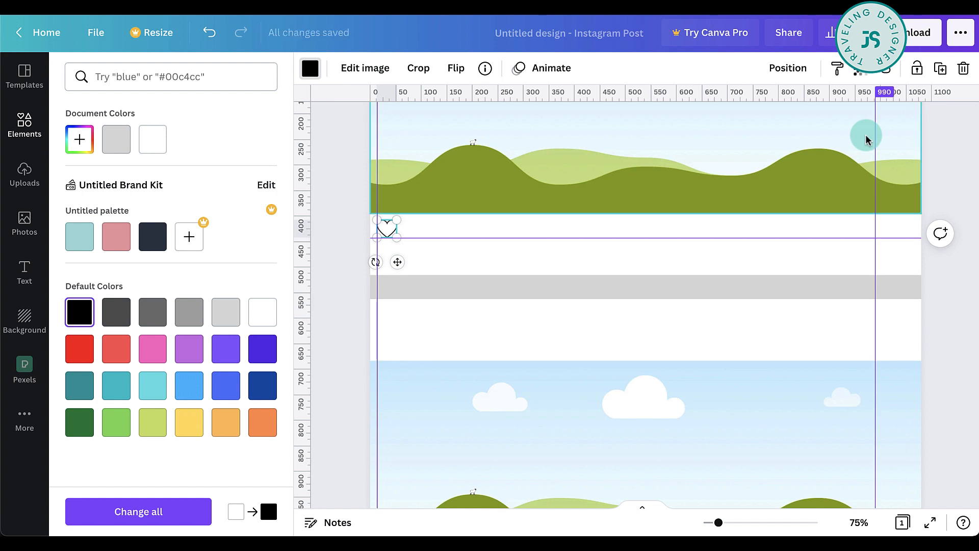
{"action": "left_click_drag", "start_coordinate": [909, 190], "coordinate": [912, 192]}
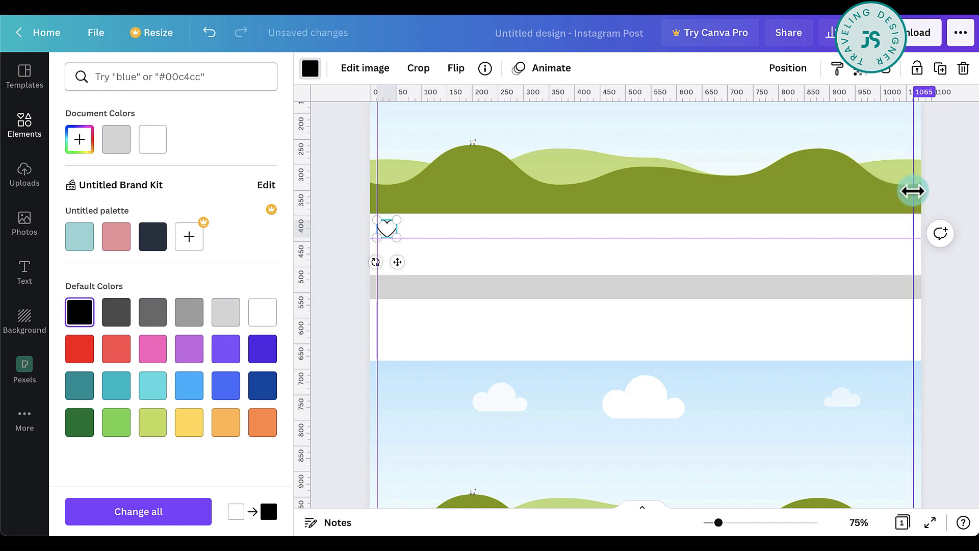
{"action": "left_click_drag", "start_coordinate": [913, 193], "coordinate": [914, 194]}
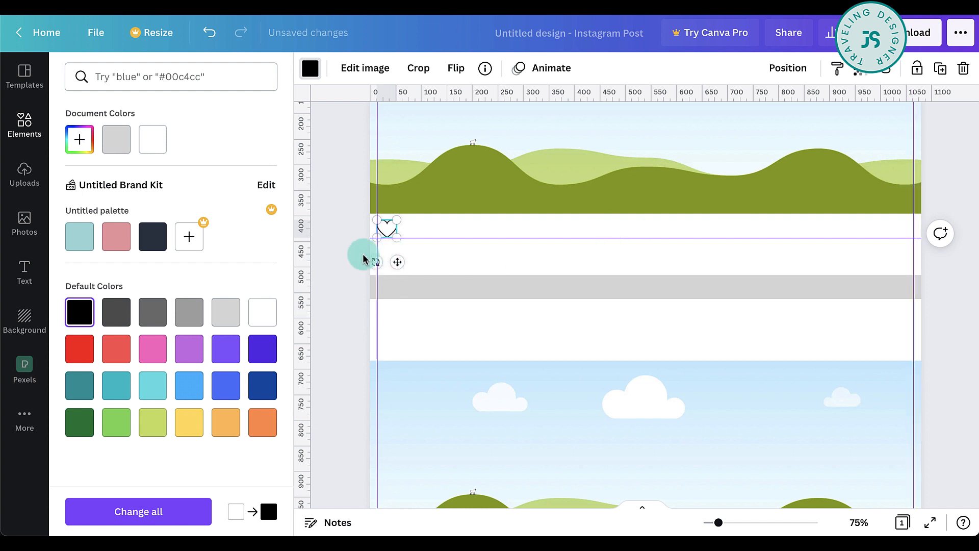
Search the elements for "comment" and add the outlined round speech bubble to the page
{"action": "left_click", "coordinate": [149, 76]}
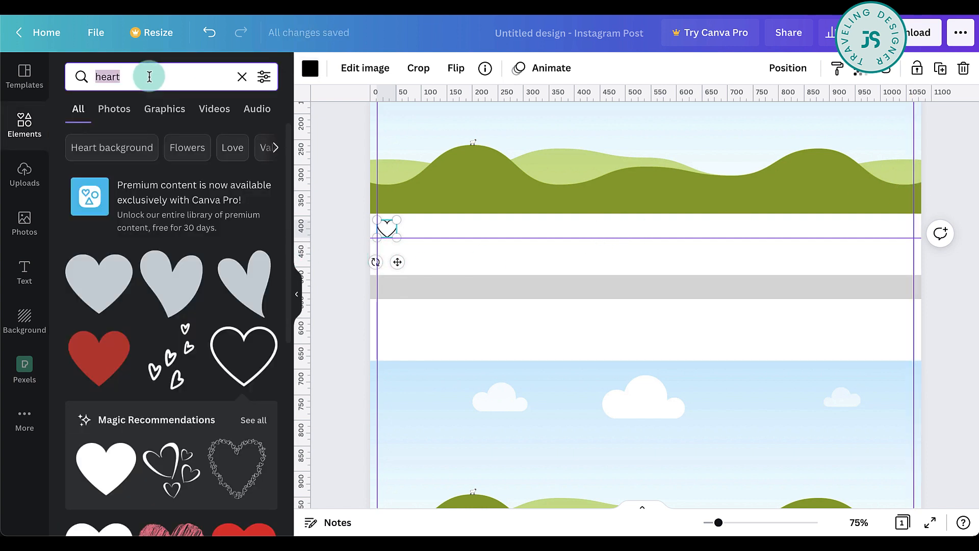
{"action": "type", "text": "comment"}
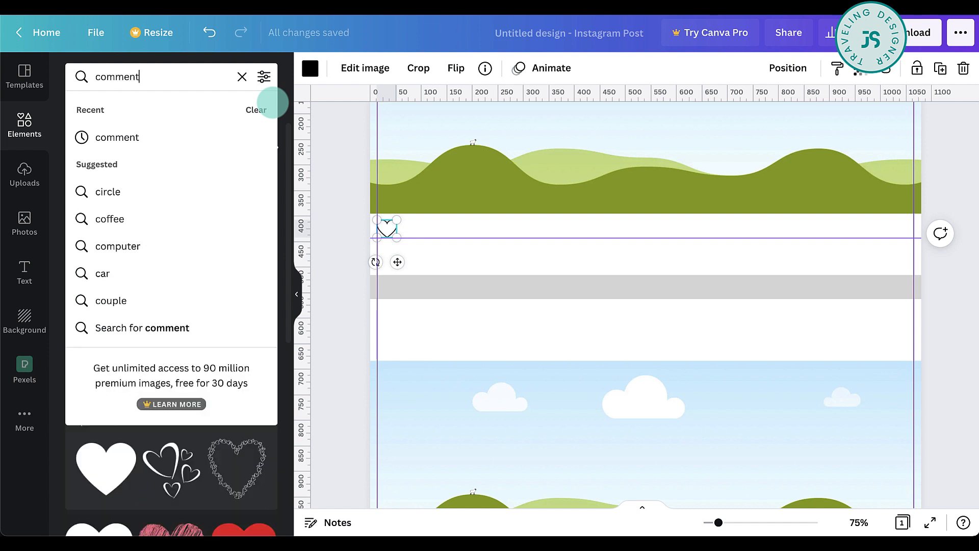
{"action": "key", "text": "Return"}
{"action": "left_click", "coordinate": [173, 266]}
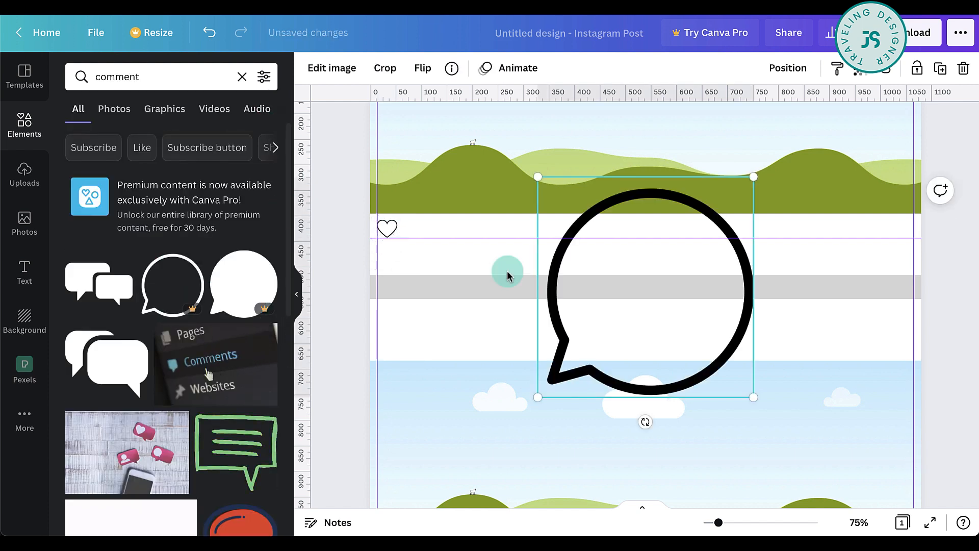
Shrink the speech bubble to icon size, flip it horizontally, and place it just to the right of the heart
{"action": "left_click_drag", "start_coordinate": [752, 178], "coordinate": [559, 375]}
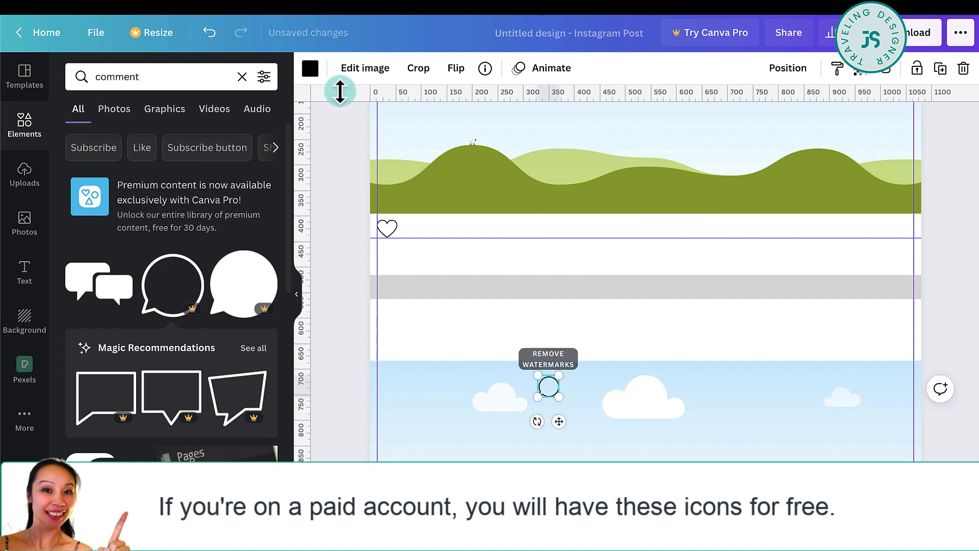
{"action": "left_click", "coordinate": [451, 71]}
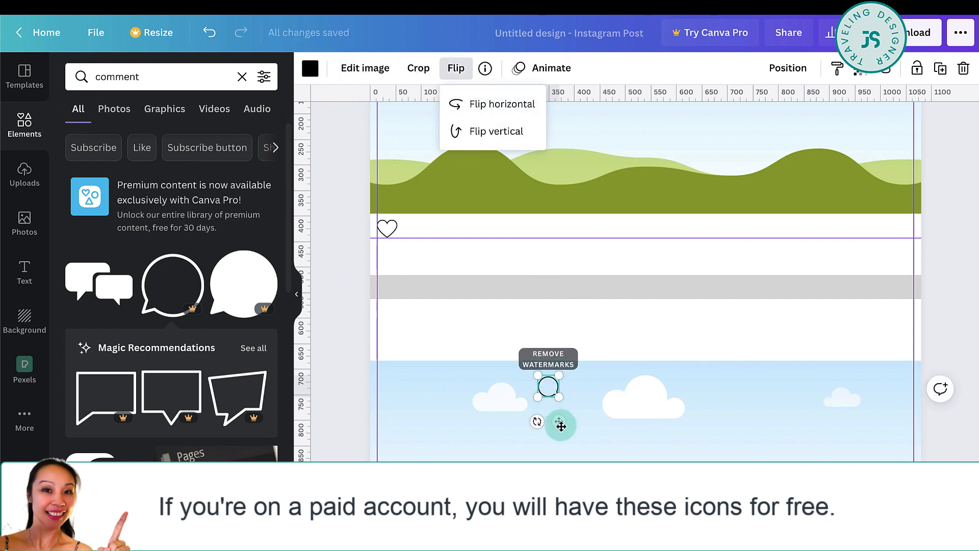
{"action": "left_click_drag", "start_coordinate": [559, 421], "coordinate": [429, 263]}
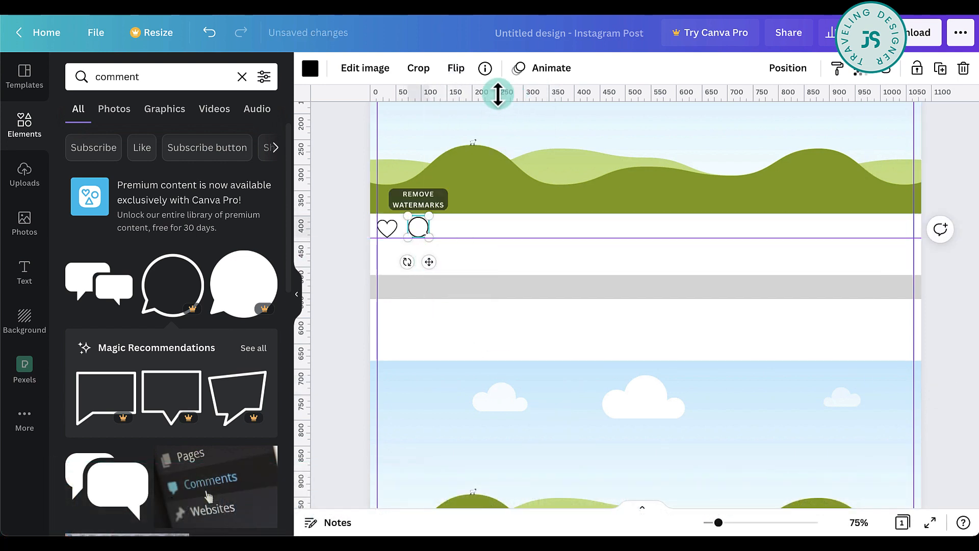
Add a horizontal guide at 408 along the heart's top and shrink the speech bubble to fit between the horizontal guides
{"action": "left_click", "coordinate": [497, 104]}
{"action": "left_click_drag", "start_coordinate": [504, 97], "coordinate": [503, 221]}
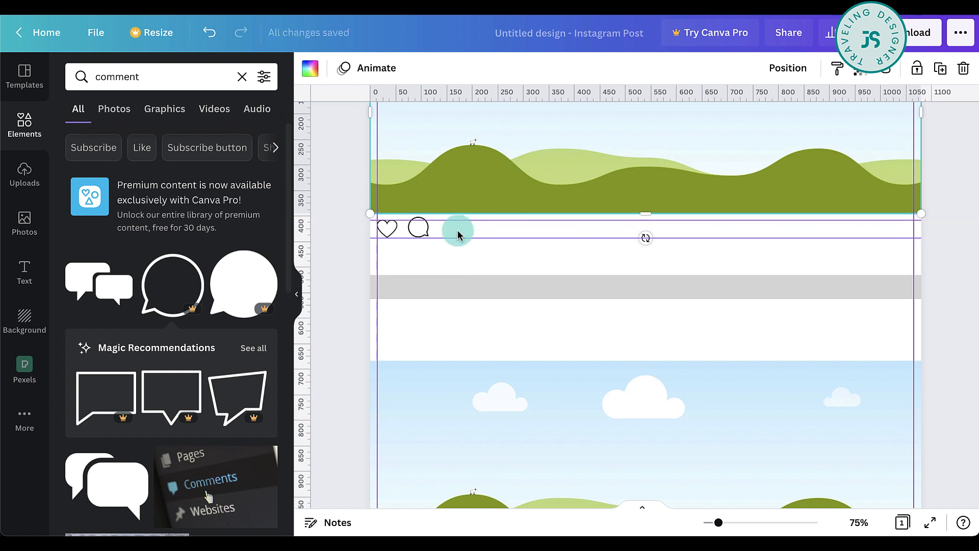
{"action": "left_click", "coordinate": [429, 229]}
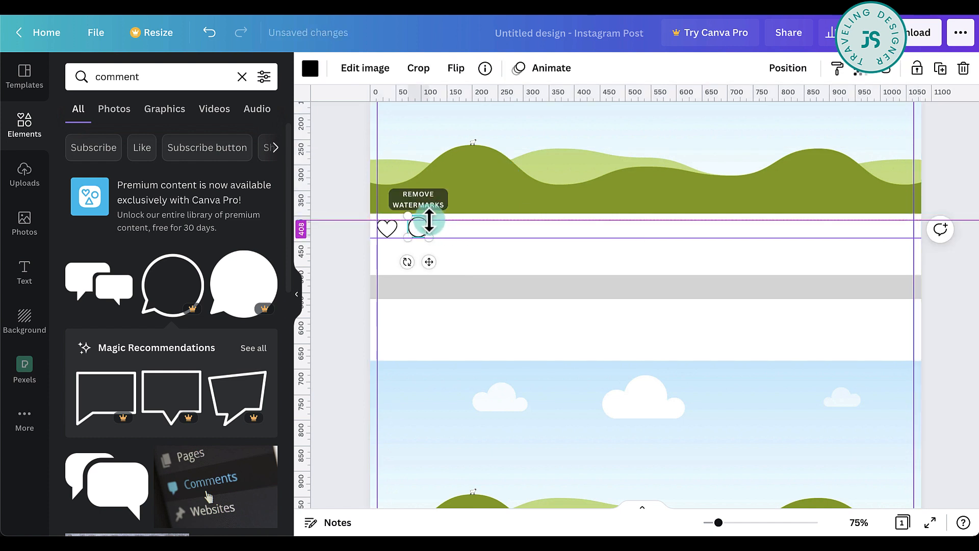
{"action": "mouse_move", "coordinate": [429, 217]}
{"action": "left_mouse_down"}
{"action": "mouse_move", "coordinate": [421, 220]}
{"action": "mouse_move", "coordinate": [430, 219]}
{"action": "left_mouse_up"}
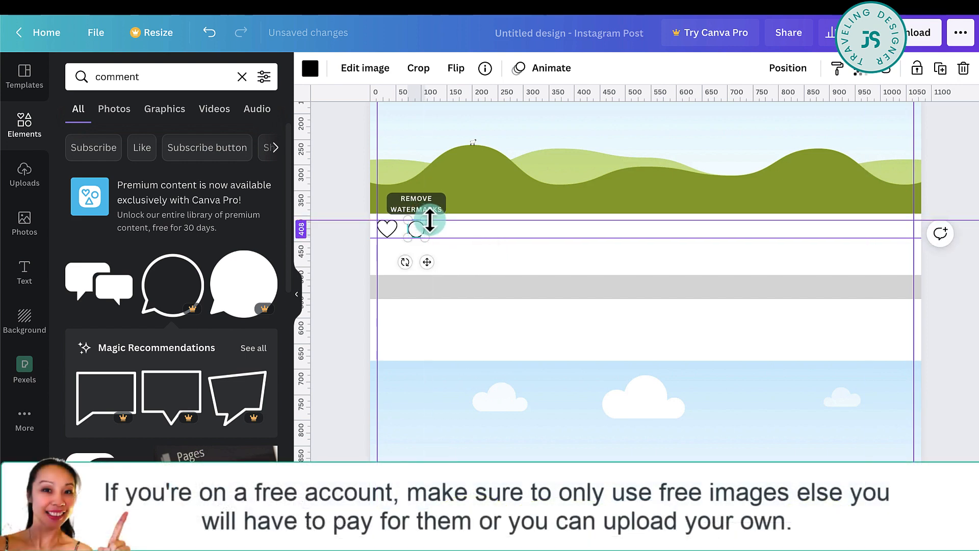
Move the upper horizontal guide to the image's lower edge and enlarge the speech bubble slightly to match the heart
{"action": "scroll", "coordinate": [430, 219], "scroll_direction": "up", "scroll_amount": 2}
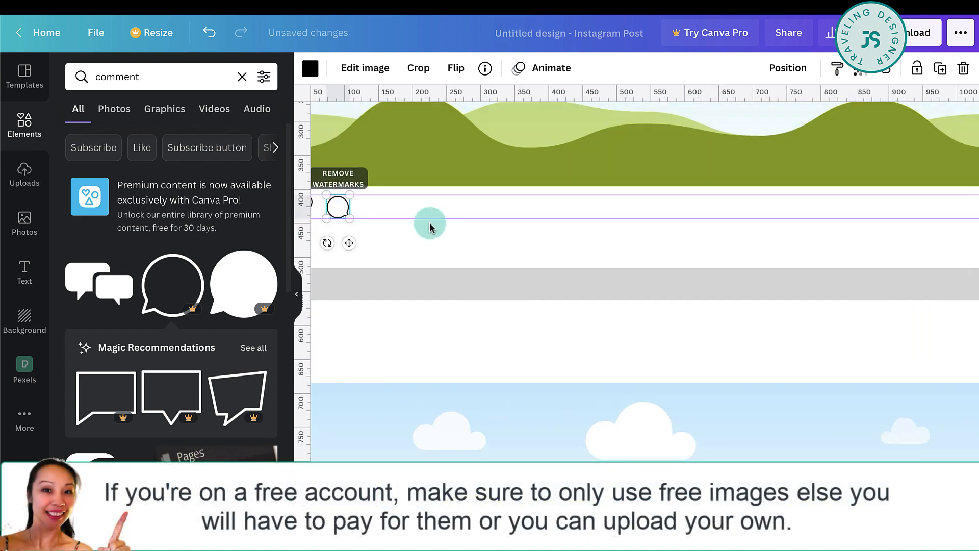
{"action": "scroll", "coordinate": [575, 317], "scroll_direction": "left", "scroll_amount": 2}
{"action": "scroll", "coordinate": [575, 316], "scroll_direction": "up", "scroll_amount": 1}
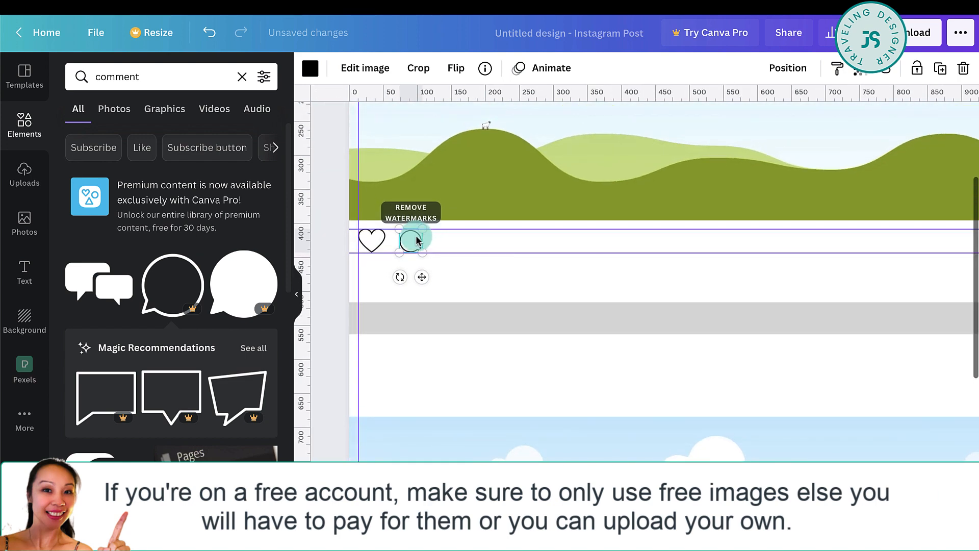
{"action": "left_click_drag", "start_coordinate": [416, 241], "coordinate": [414, 230]}
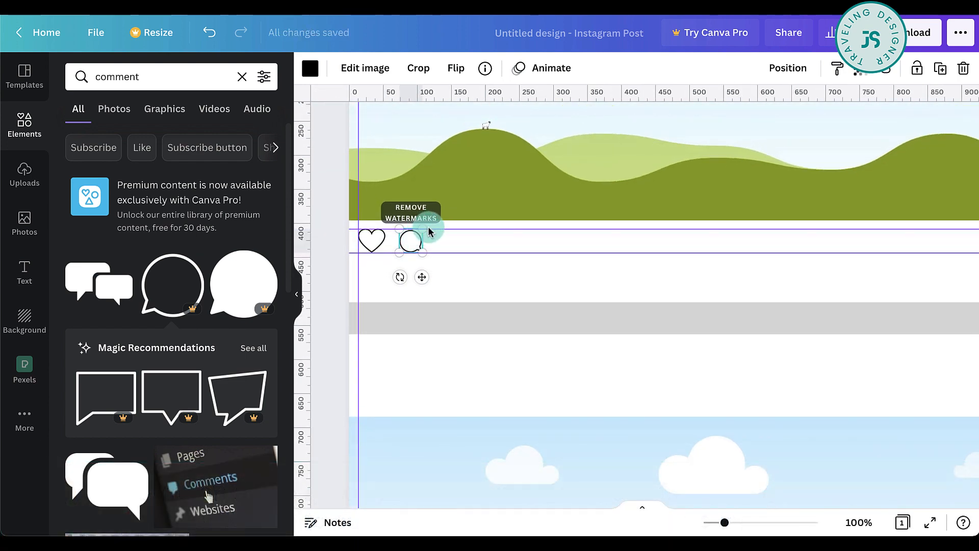
{"action": "left_click", "coordinate": [464, 275]}
Search the elements for "paper plane" and add the outlined paper plane graphic to the page
{"action": "left_click", "coordinate": [197, 79]}
{"action": "double_click", "coordinate": [201, 79]}
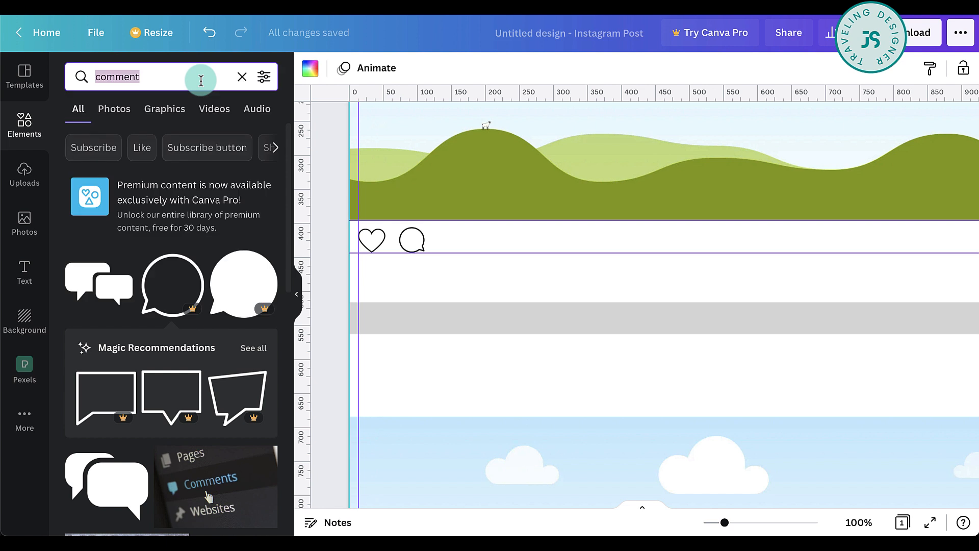
{"action": "type", "text": "paper"}
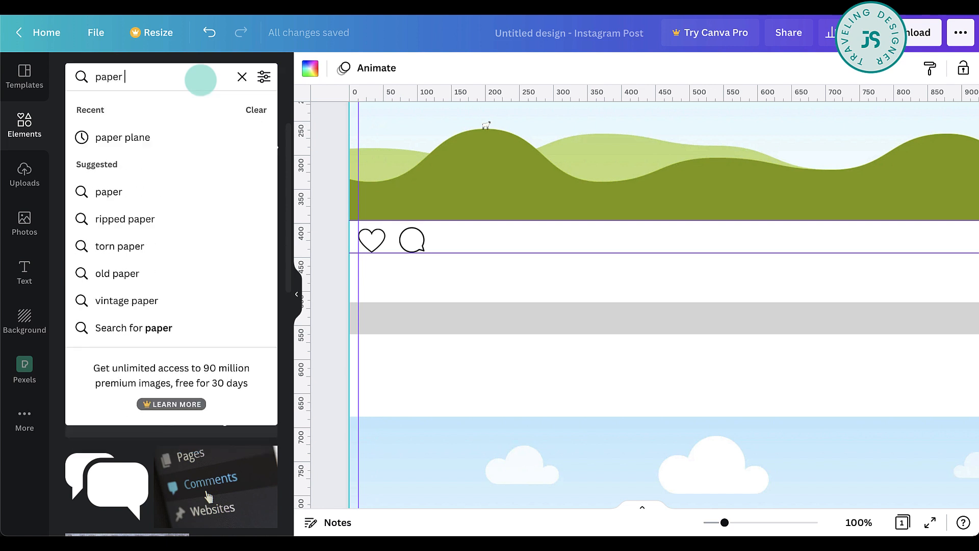
{"action": "type", "text": " plane"}
{"action": "left_click", "coordinate": [160, 128]}
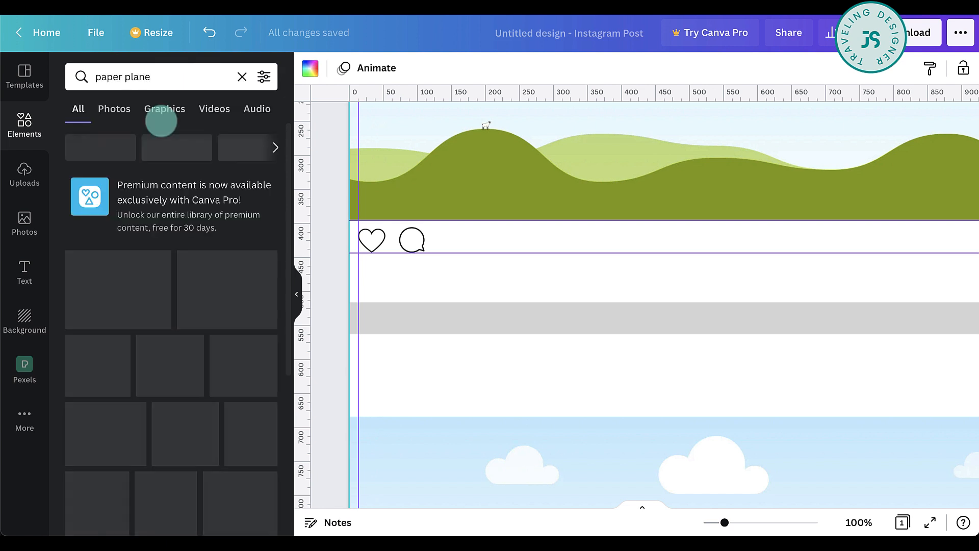
{"action": "scroll", "coordinate": [213, 382], "scroll_direction": "down", "scroll_amount": 3}
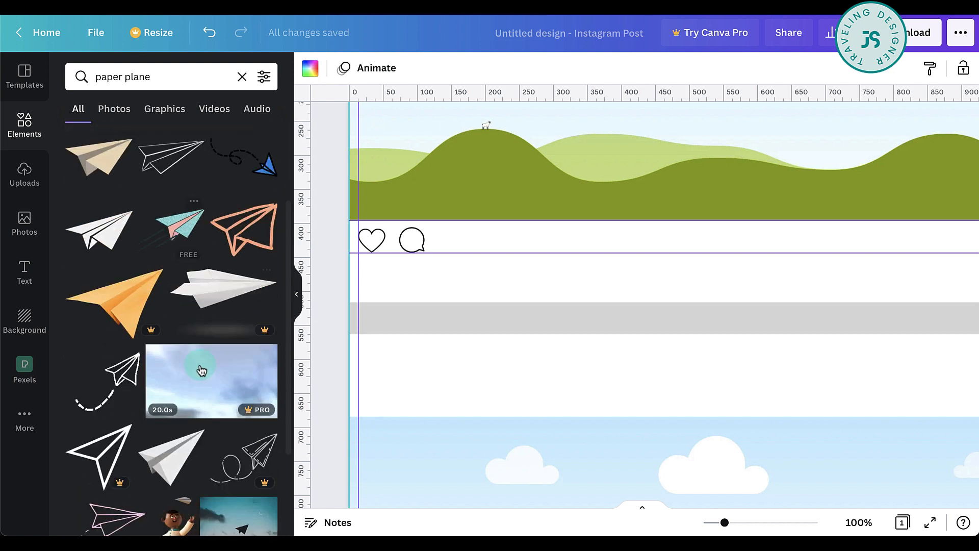
{"action": "left_click", "coordinate": [102, 452]}
Shrink the paper plane to icon size beside the speech bubble and tidy up the spacing of the heart, bubble and plane
{"action": "left_click_drag", "start_coordinate": [863, 171], "coordinate": [591, 425]}
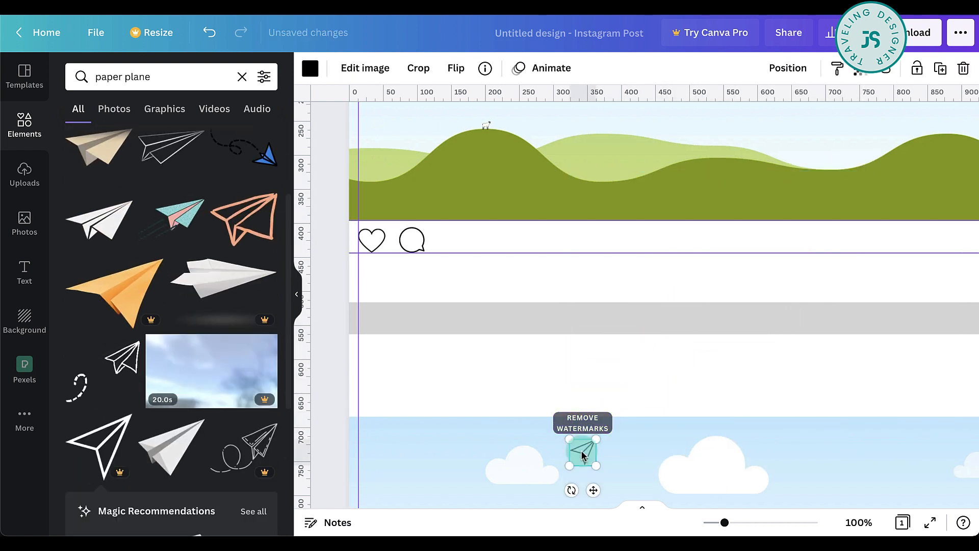
{"action": "left_click_drag", "start_coordinate": [591, 492], "coordinate": [467, 280]}
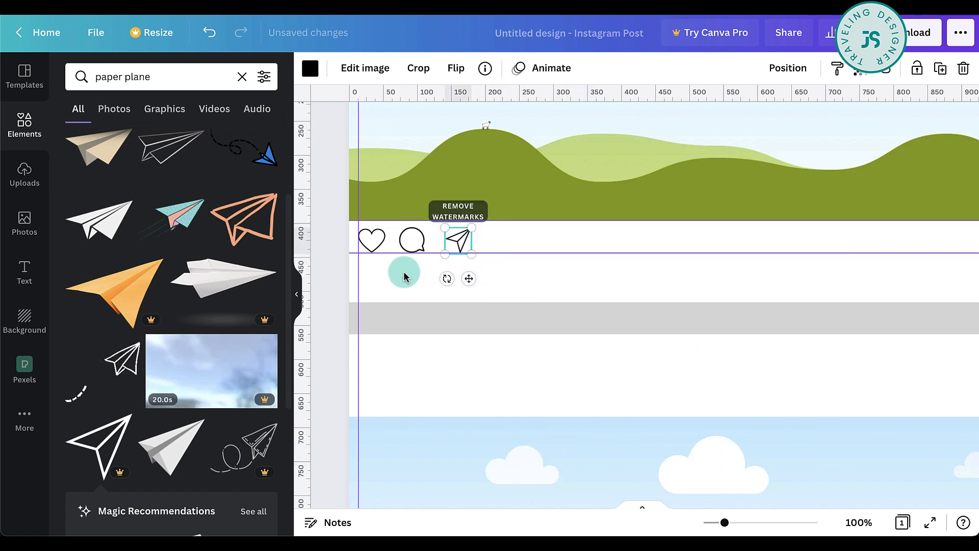
{"action": "left_click", "coordinate": [412, 238], "text": "shift"}
{"action": "left_click", "coordinate": [364, 246], "text": "shift"}
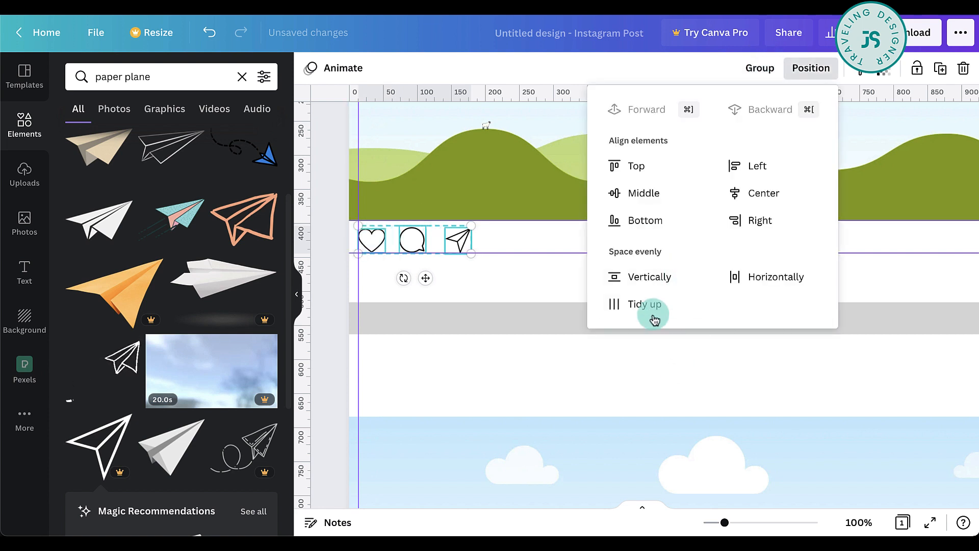
{"action": "left_click", "coordinate": [626, 305]}
{"action": "left_click", "coordinate": [510, 260]}
Search the elements for "save" and add the plain outlined bookmark to the page
{"action": "scroll", "coordinate": [509, 260], "scroll_direction": "right", "scroll_amount": 3}
{"action": "left_click", "coordinate": [171, 77]}
{"action": "type", "text": "save"}
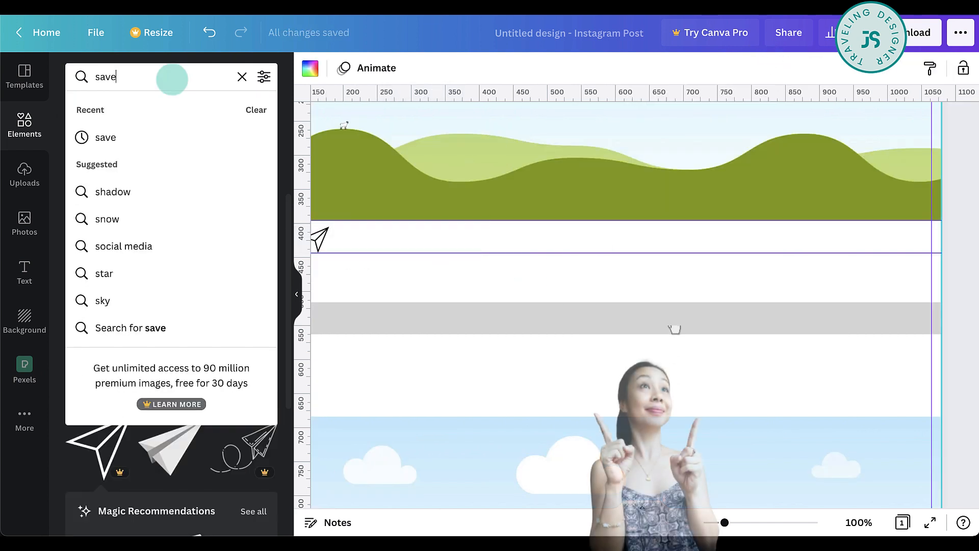
{"action": "key", "text": "Return"}
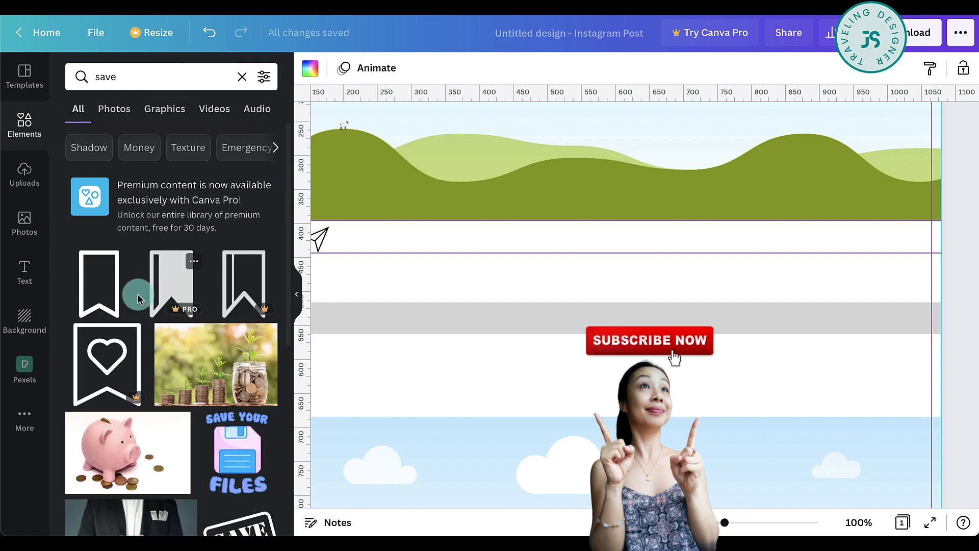
{"action": "scroll", "coordinate": [92, 279], "scroll_direction": "down", "scroll_amount": 2}
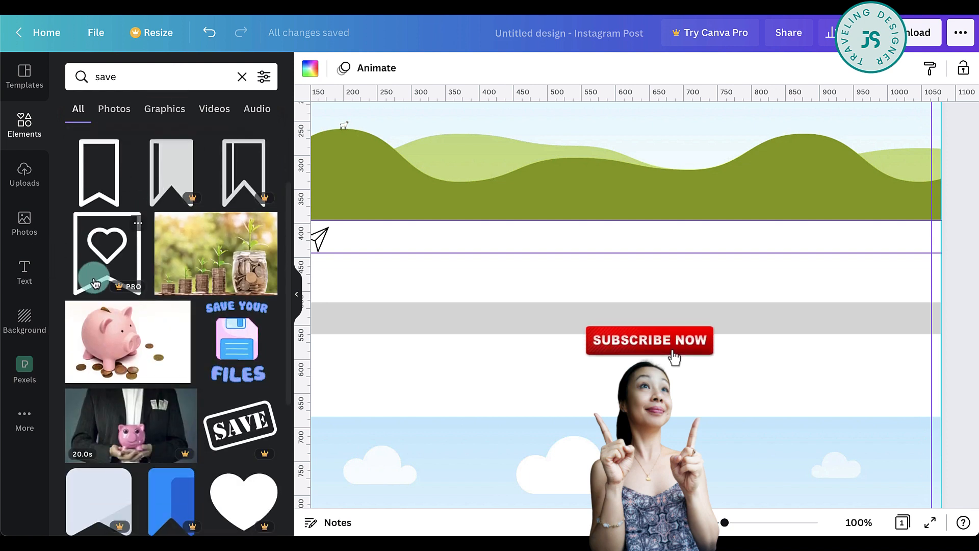
{"action": "scroll", "coordinate": [102, 244], "scroll_direction": "down", "scroll_amount": 3}
{"action": "scroll", "coordinate": [102, 215], "scroll_direction": "up", "scroll_amount": 3}
{"action": "left_click", "coordinate": [117, 176]}
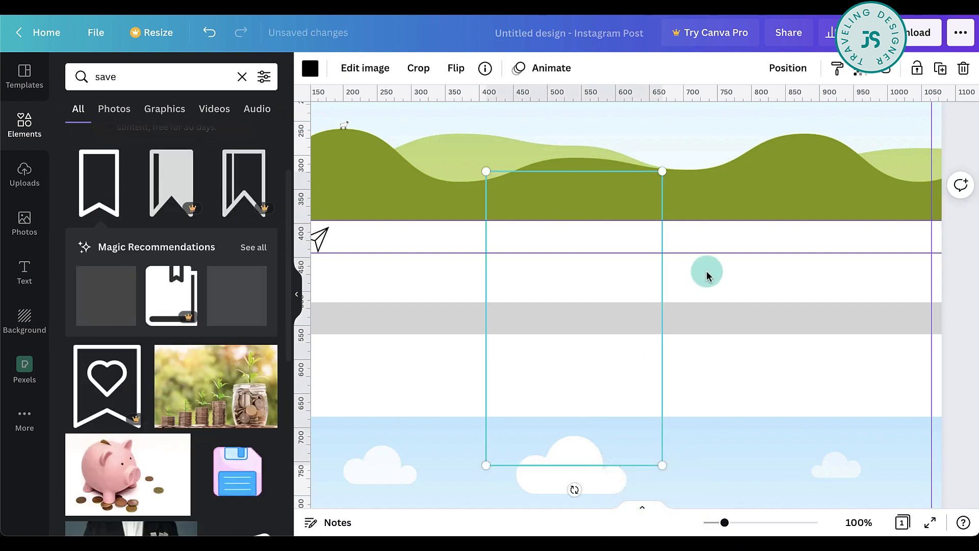
Shrink the bookmark to icon size and place it between the horizontal guides, with its right edge on the vertical guide at 1065
{"action": "left_click_drag", "start_coordinate": [657, 177], "coordinate": [470, 427]}
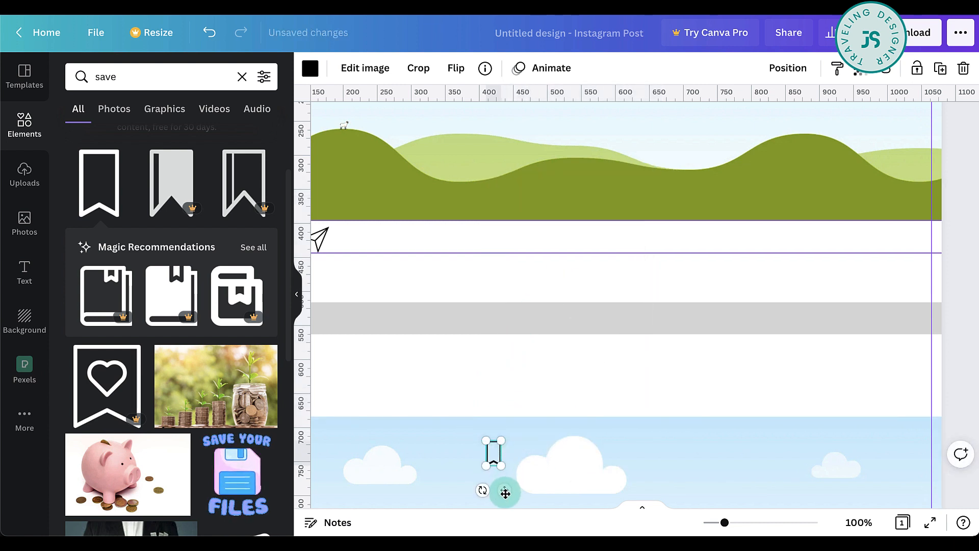
{"action": "mouse_move", "coordinate": [505, 491]}
{"action": "left_mouse_down"}
{"action": "mouse_move", "coordinate": [902, 266]}
{"action": "mouse_move", "coordinate": [931, 264]}
{"action": "mouse_move", "coordinate": [929, 281]}
{"action": "left_mouse_up"}
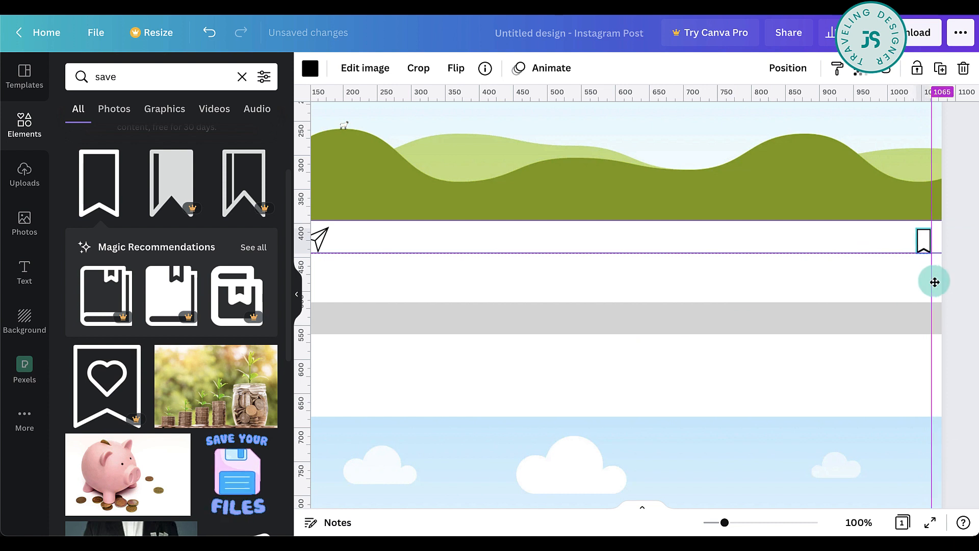
{"action": "left_click", "coordinate": [871, 300]}
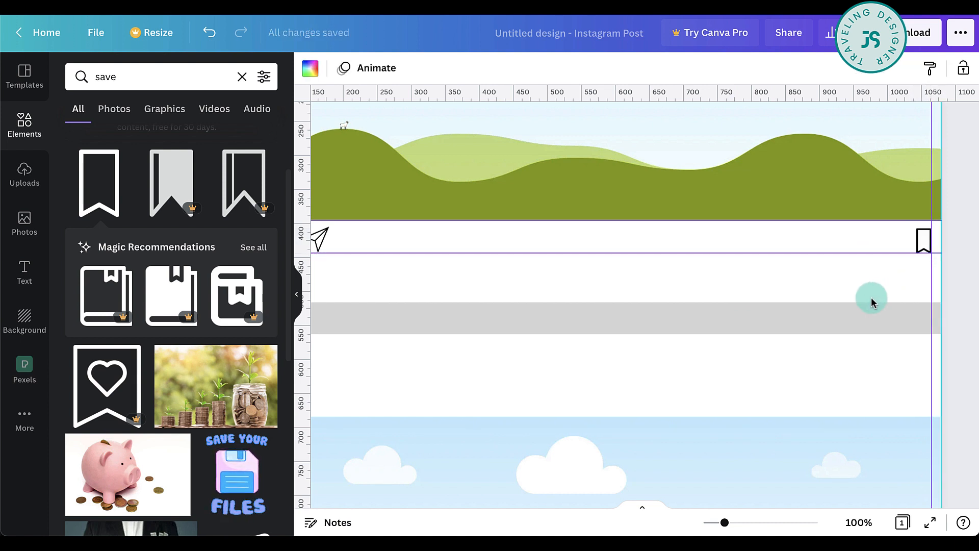
Add a text box reading "5083 likes" to the page
{"action": "scroll", "coordinate": [846, 273], "scroll_direction": "left", "scroll_amount": 3}
{"action": "scroll", "coordinate": [846, 274], "scroll_direction": "right", "scroll_amount": 2}
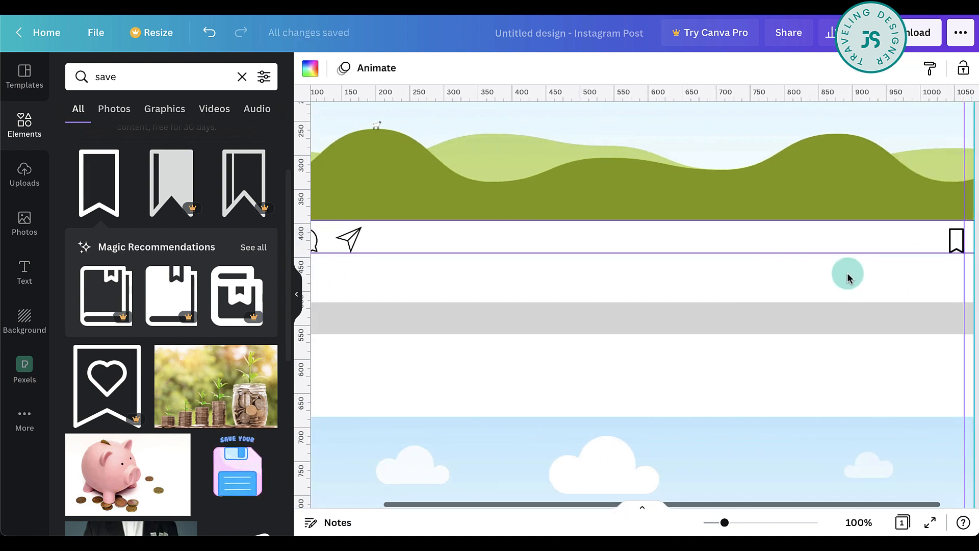
{"action": "scroll", "coordinate": [899, 264], "scroll_direction": "down", "scroll_amount": 1}
{"action": "scroll", "coordinate": [899, 264], "scroll_direction": "left", "scroll_amount": 3}
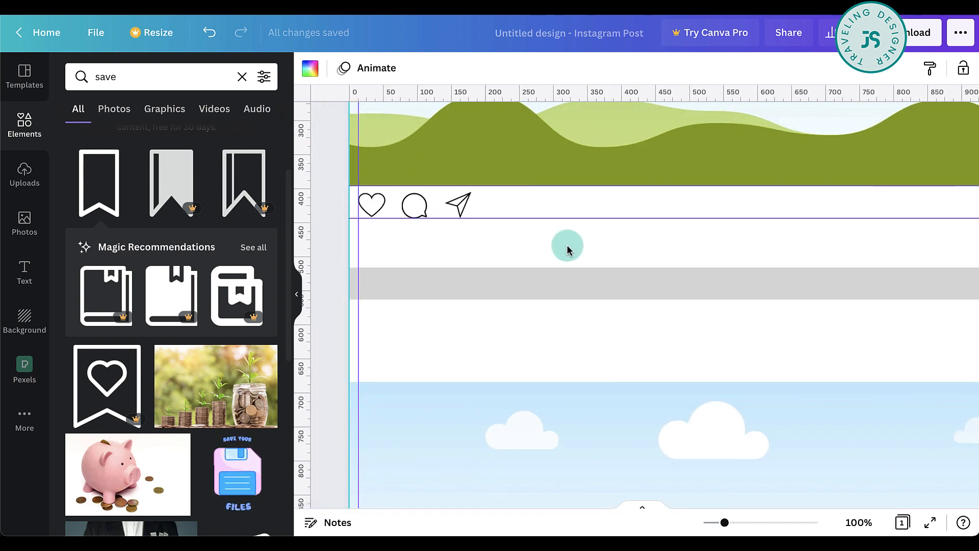
{"action": "key", "text": "t"}
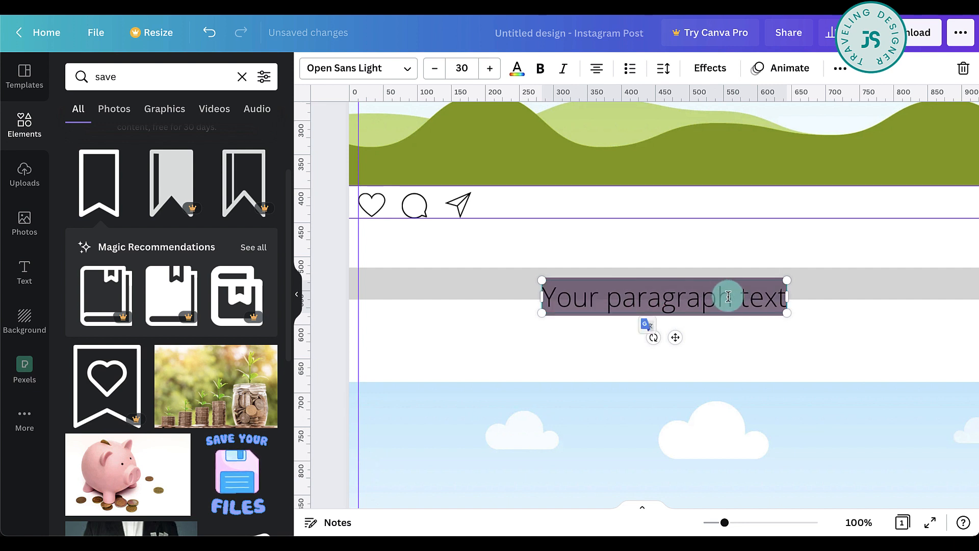
{"action": "type", "text": "5083"}
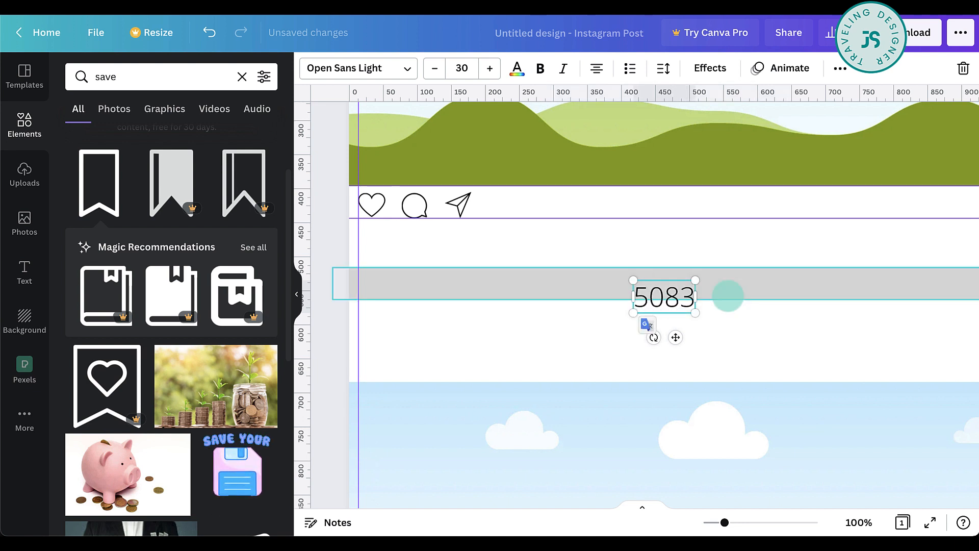
{"action": "type", "text": " likes"}
Format the likes text in bold Aileron Regular and place it below the heart icon, reading "5,083 likes"
{"action": "key", "text": "ctrl+a"}
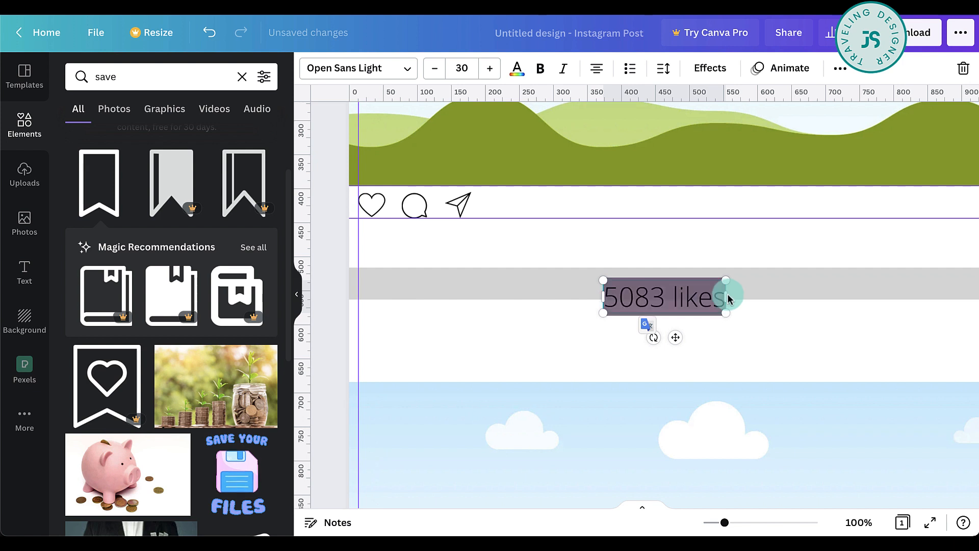
{"action": "left_click", "coordinate": [551, 81]}
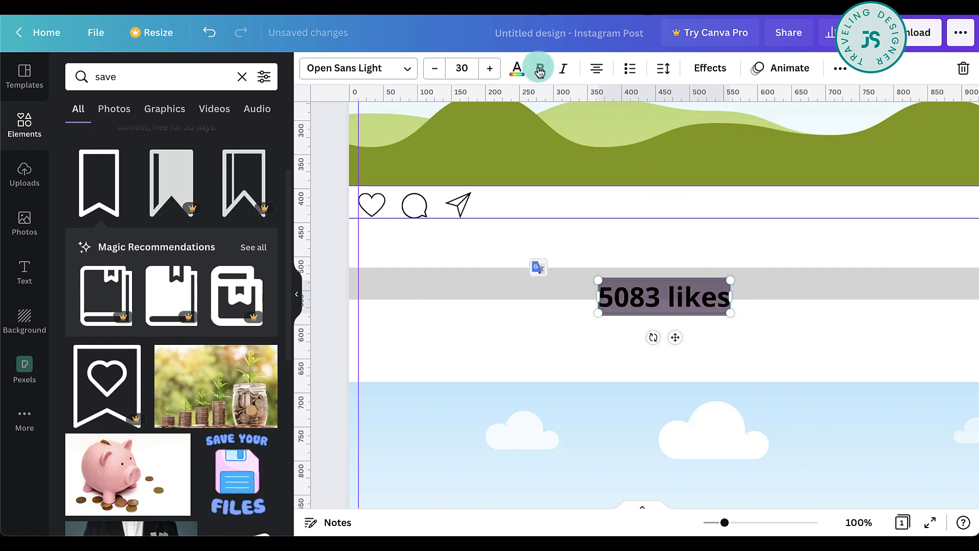
{"action": "left_click", "coordinate": [400, 67]}
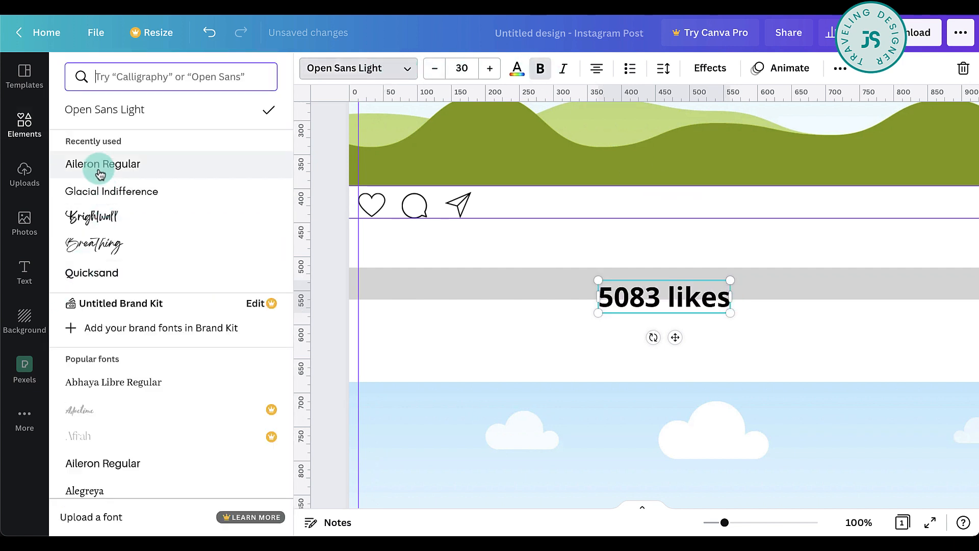
{"action": "left_click_drag", "start_coordinate": [728, 313], "coordinate": [674, 292]}
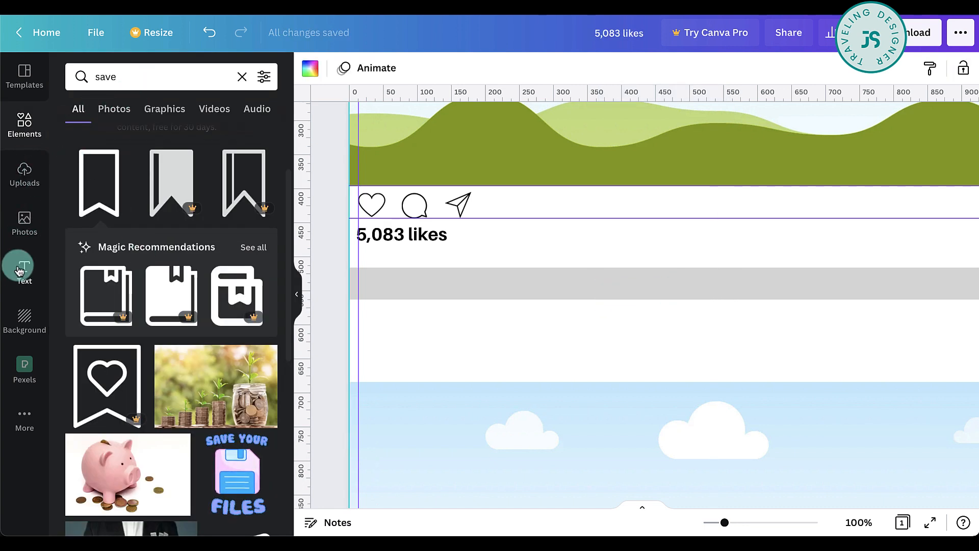
Search the elements for "frame" and add the circular frame to the page
{"action": "left_click", "coordinate": [131, 81]}
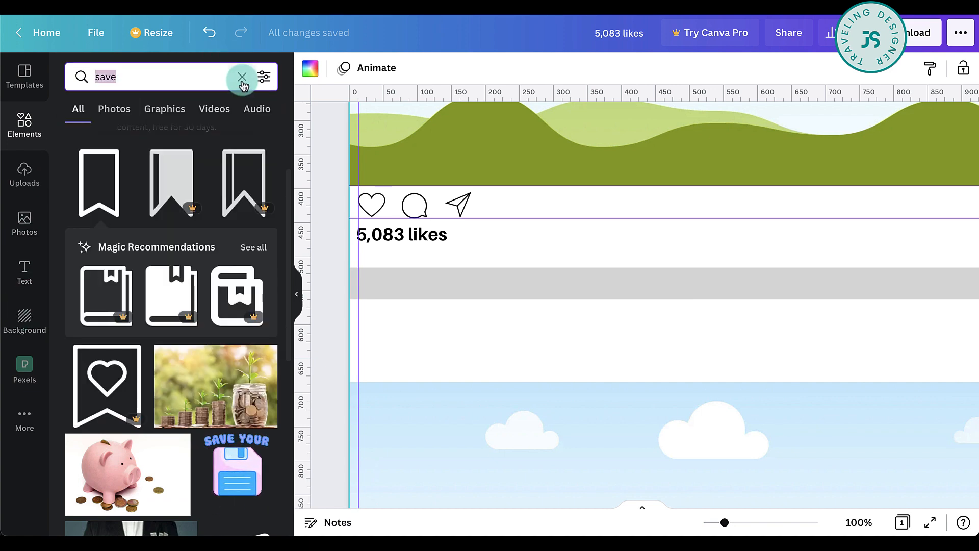
{"action": "type", "text": "frame"}
{"action": "key", "text": "Return"}
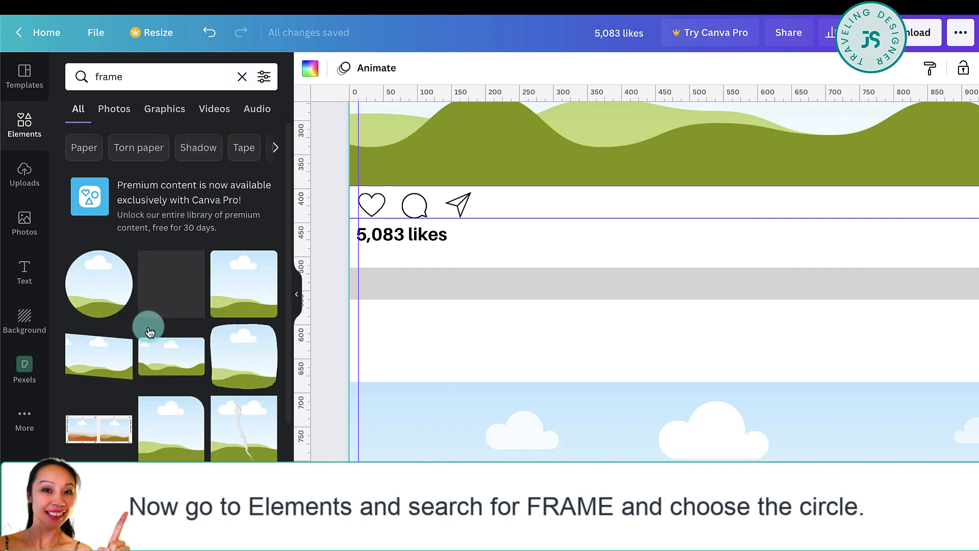
{"action": "left_click", "coordinate": [105, 280]}
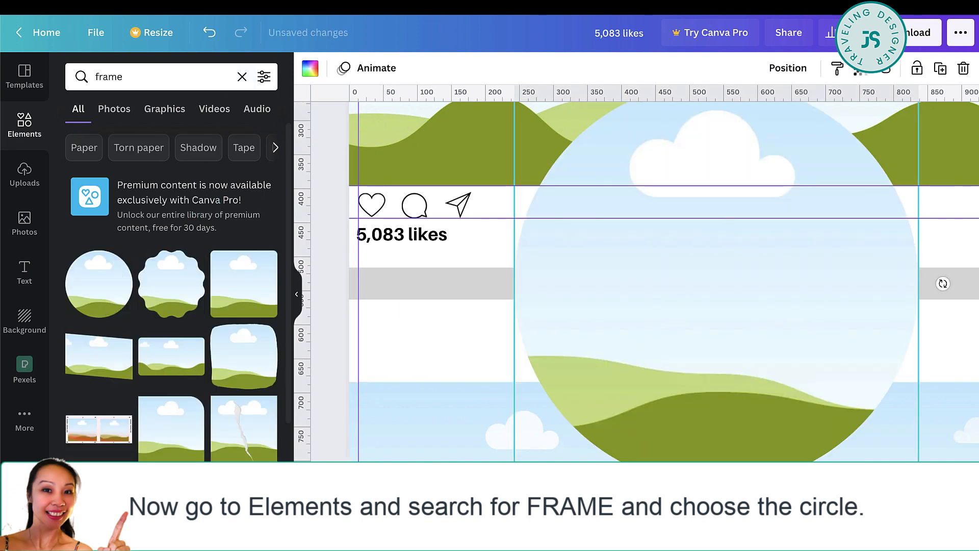
Shrink the circular frame to about 90 px wide and place it against the vertical guide at 13, just below the gray spacer
{"action": "left_click_drag", "start_coordinate": [515, 505], "coordinate": [417, 371]}
{"action": "left_click_drag", "start_coordinate": [485, 422], "coordinate": [396, 348]}
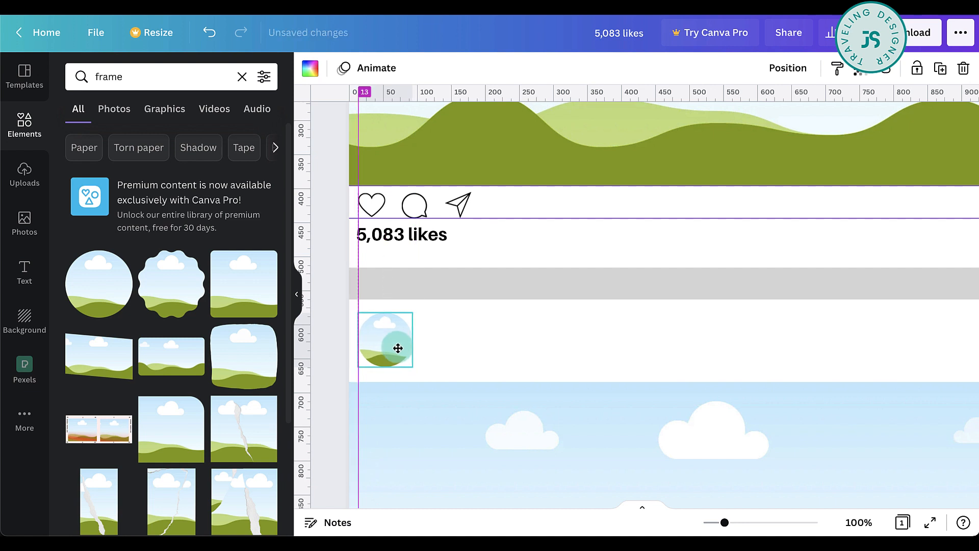
{"action": "left_click_drag", "start_coordinate": [421, 367], "coordinate": [400, 347]}
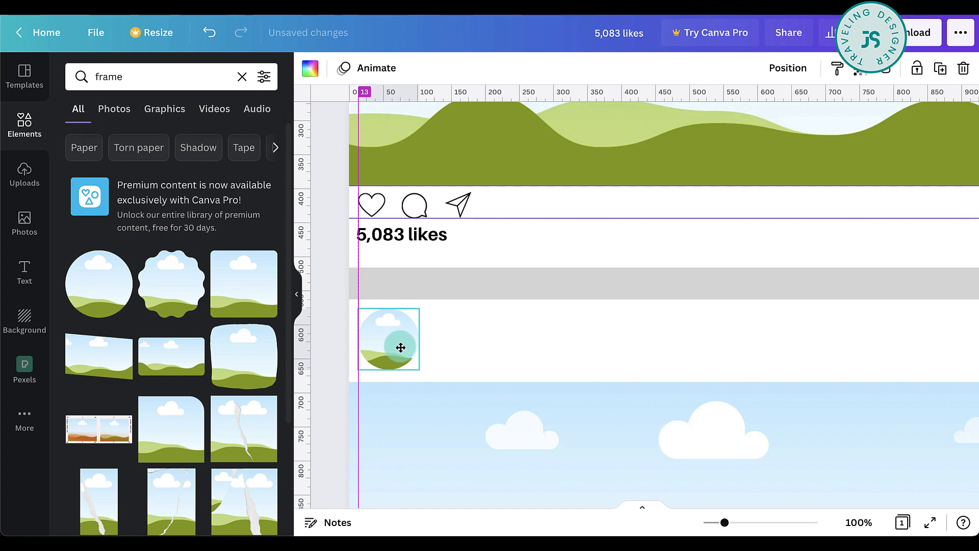
Search the elements for "gradient" and fill the circular frame with the red-to-yellow gradient image
{"action": "left_click", "coordinate": [131, 76]}
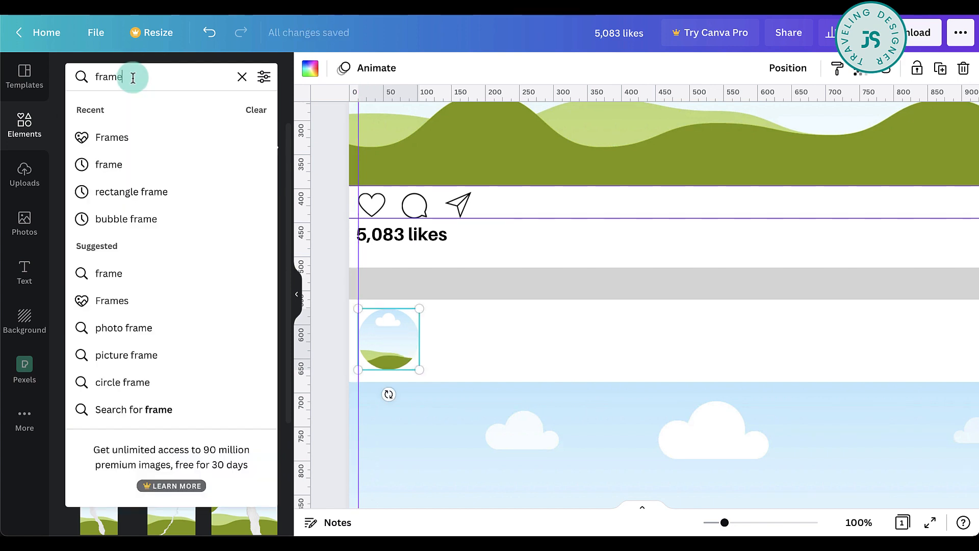
{"action": "double_click", "coordinate": [131, 77]}
{"action": "type", "text": "gradient"}
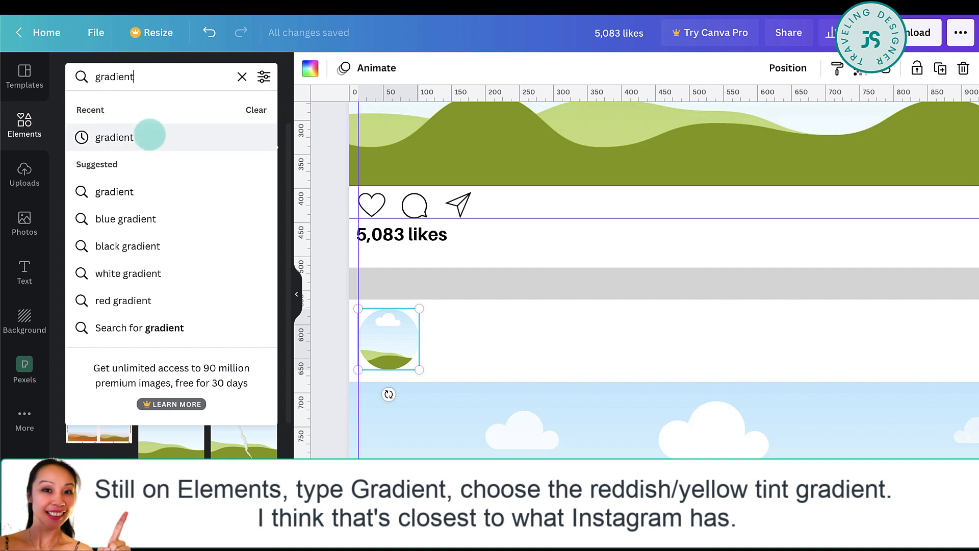
{"action": "left_click", "coordinate": [150, 135]}
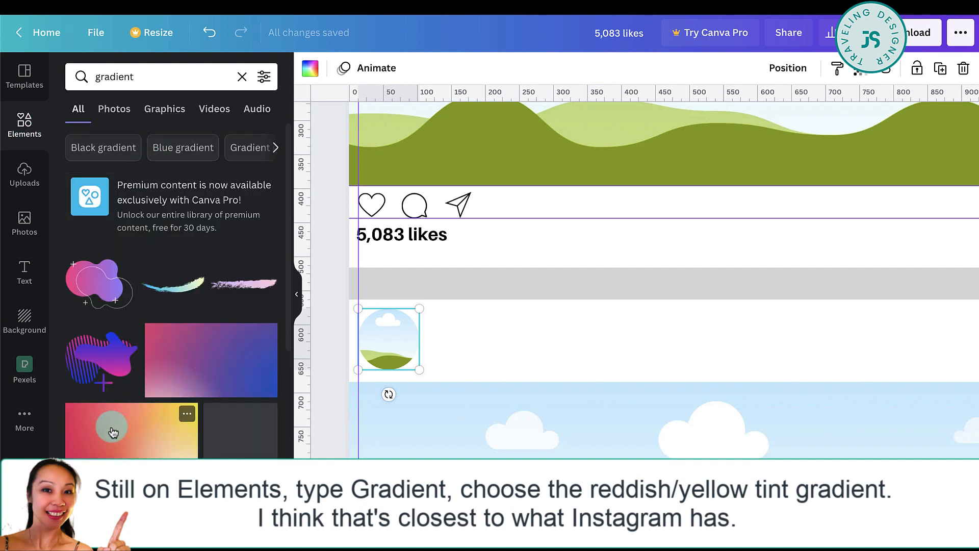
{"action": "left_click", "coordinate": [113, 433]}
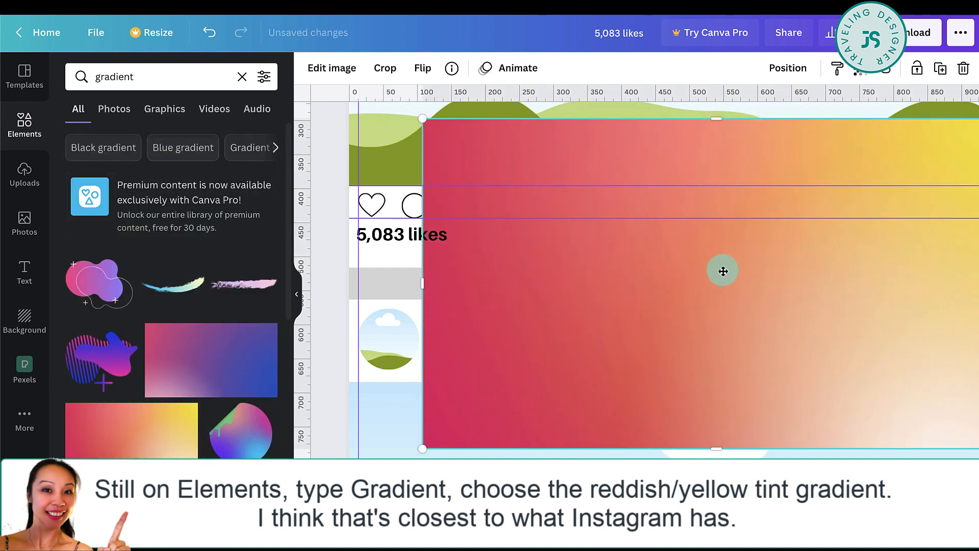
{"action": "left_click_drag", "start_coordinate": [723, 270], "coordinate": [409, 319]}
{"action": "left_click", "coordinate": [391, 353]}
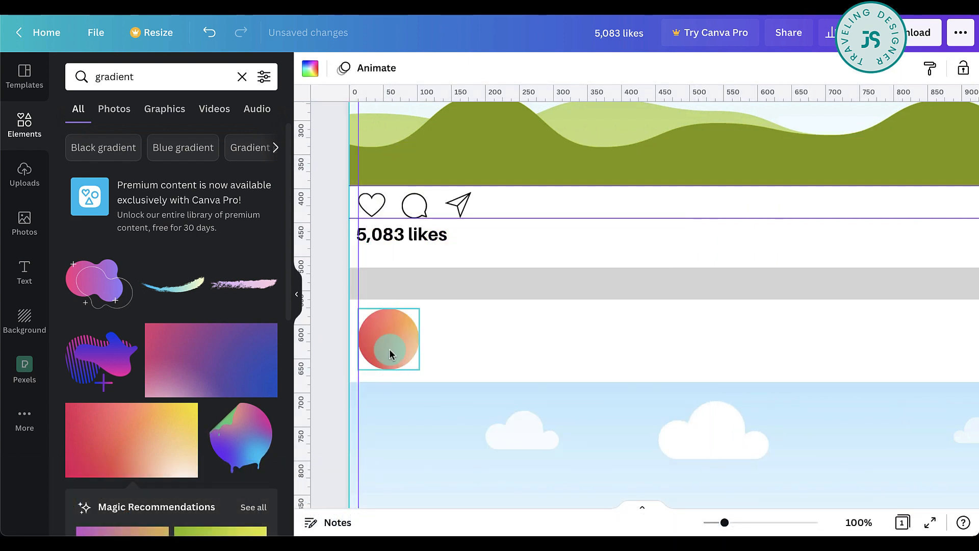
Duplicate the gradient circle as a slightly smaller white circle centered on top of the original
{"action": "key", "text": "ctrl+d"}
{"action": "mouse_move", "coordinate": [397, 340]}
{"action": "left_mouse_down"}
{"action": "mouse_move", "coordinate": [449, 335]}
{"action": "mouse_move", "coordinate": [396, 333]}
{"action": "left_mouse_up"}
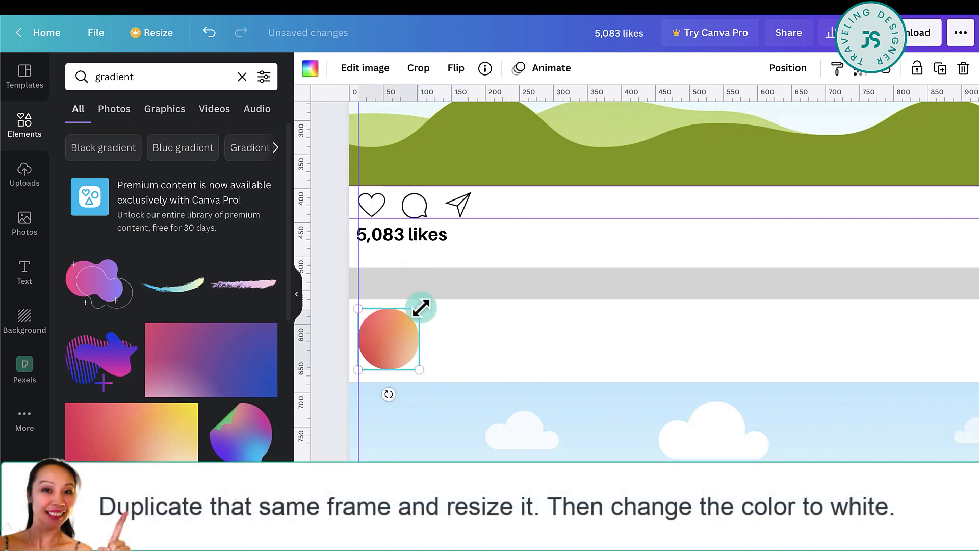
{"action": "left_click_drag", "start_coordinate": [419, 309], "coordinate": [400, 333]}
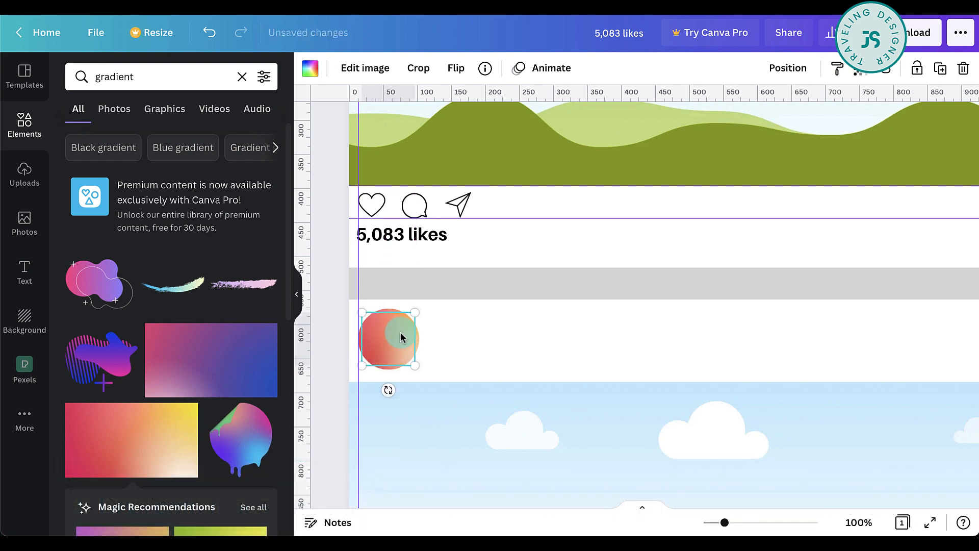
{"action": "left_click", "coordinate": [310, 68]}
{"action": "left_click", "coordinate": [199, 148]}
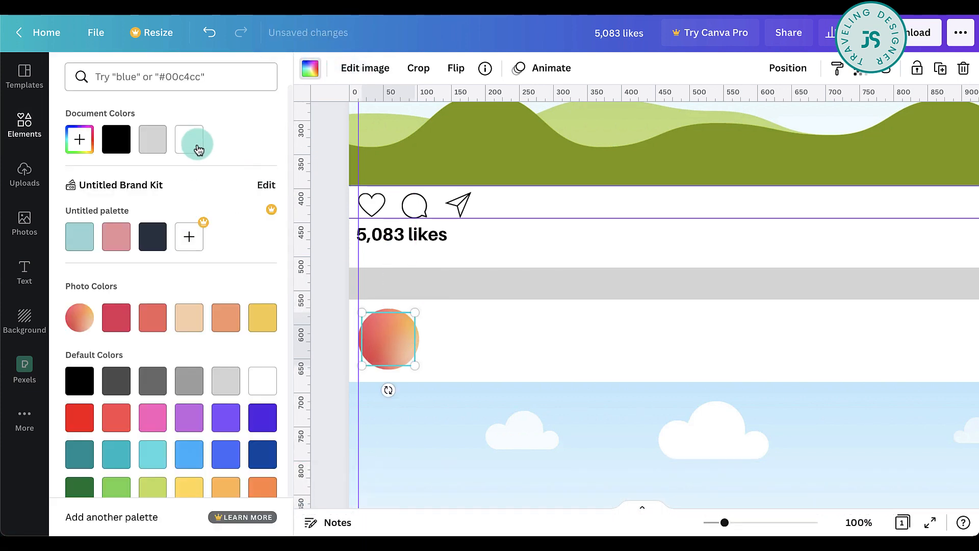
Duplicate the white circle once more and shrink the copy slightly, keeping it centered inside the gradient ring
{"action": "left_click", "coordinate": [391, 341]}
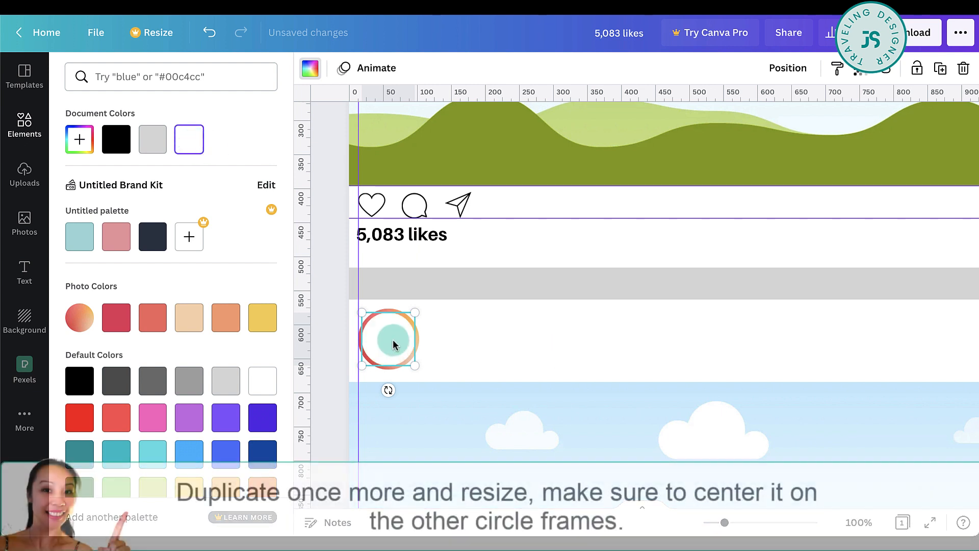
{"action": "left_click_drag", "start_coordinate": [408, 341], "coordinate": [406, 321]}
{"action": "left_click", "coordinate": [384, 342]}
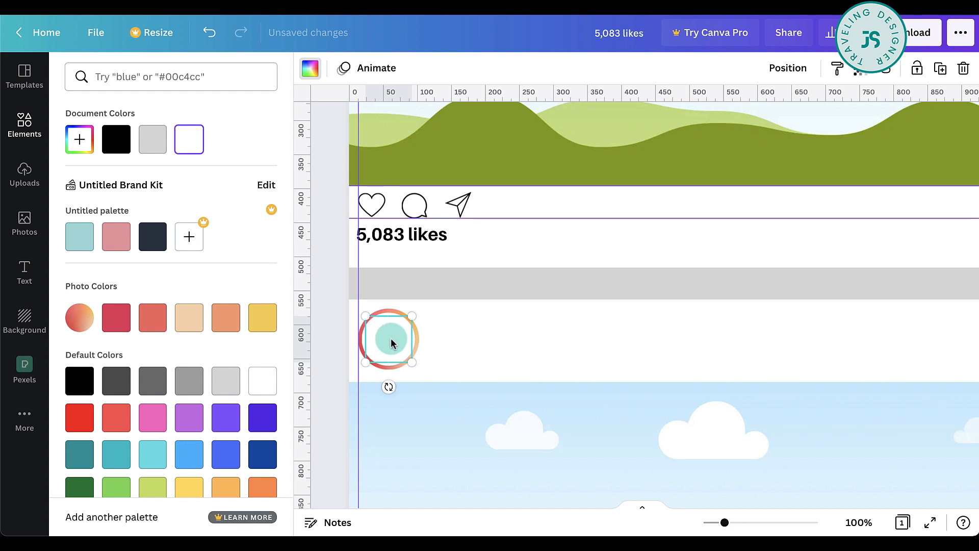
Fill the innermost circular frame with the uploaded cutout portrait of the woman holding out her hands, positioning her inside the circle
{"action": "left_click", "coordinate": [25, 173]}
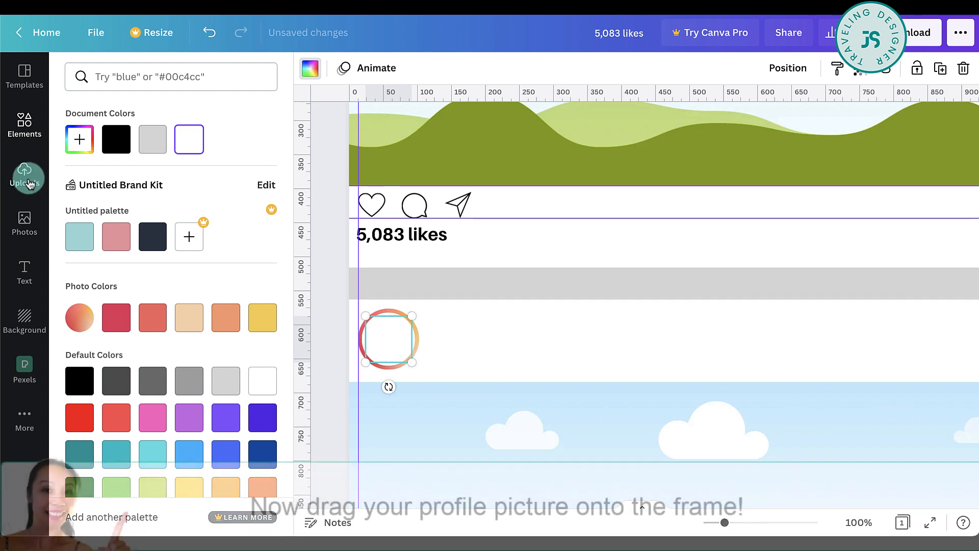
{"action": "scroll", "coordinate": [138, 416], "scroll_direction": "down", "scroll_amount": 5}
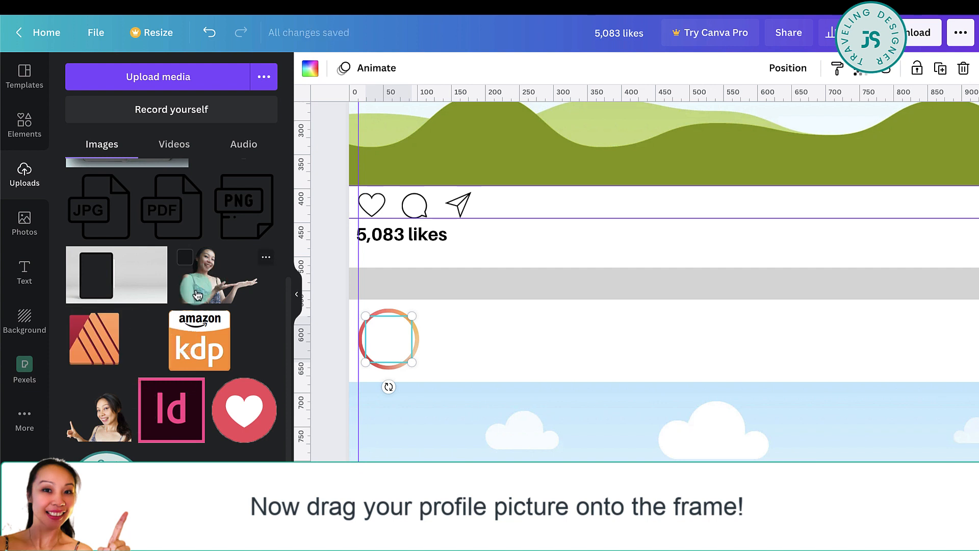
{"action": "left_click_drag", "start_coordinate": [204, 292], "coordinate": [383, 341]}
{"action": "double_click", "coordinate": [383, 341]}
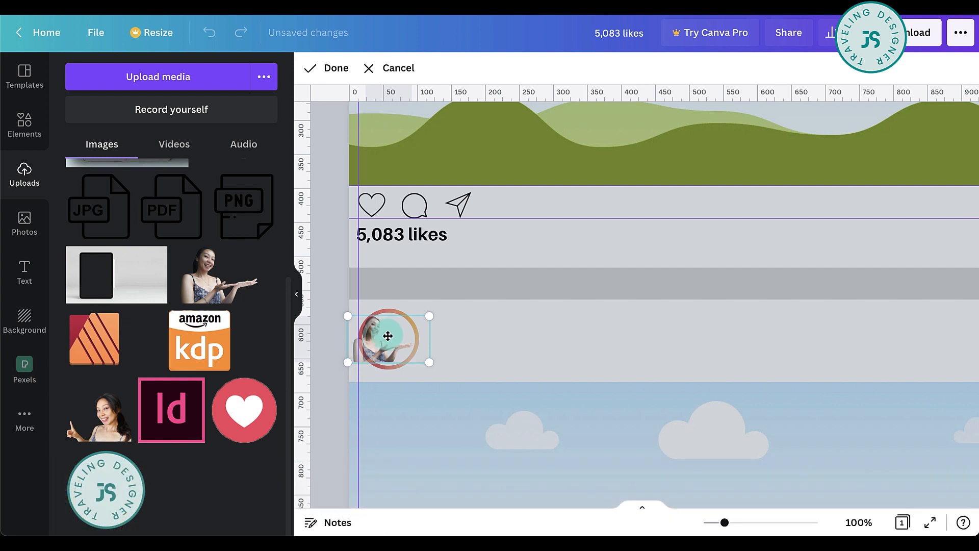
{"action": "left_click", "coordinate": [540, 324]}
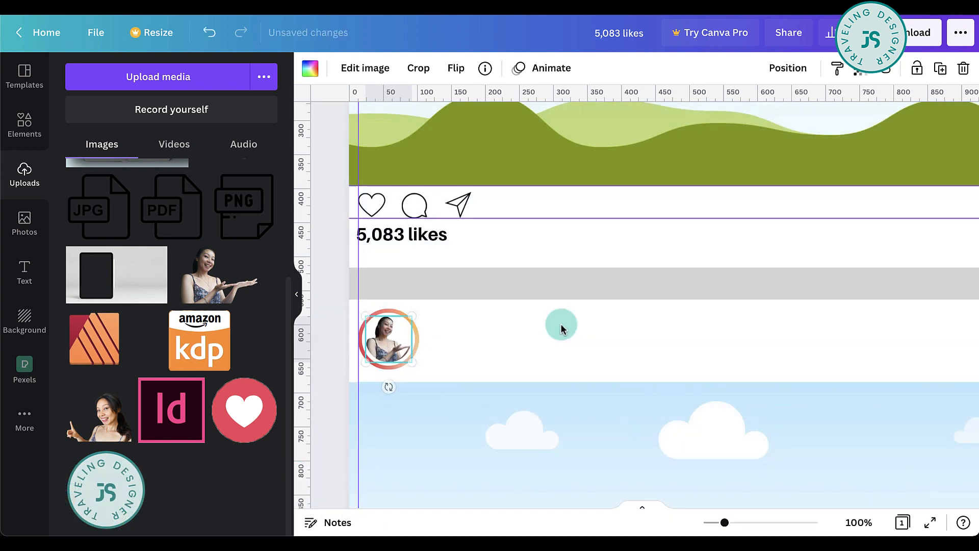
{"action": "left_click", "coordinate": [525, 334]}
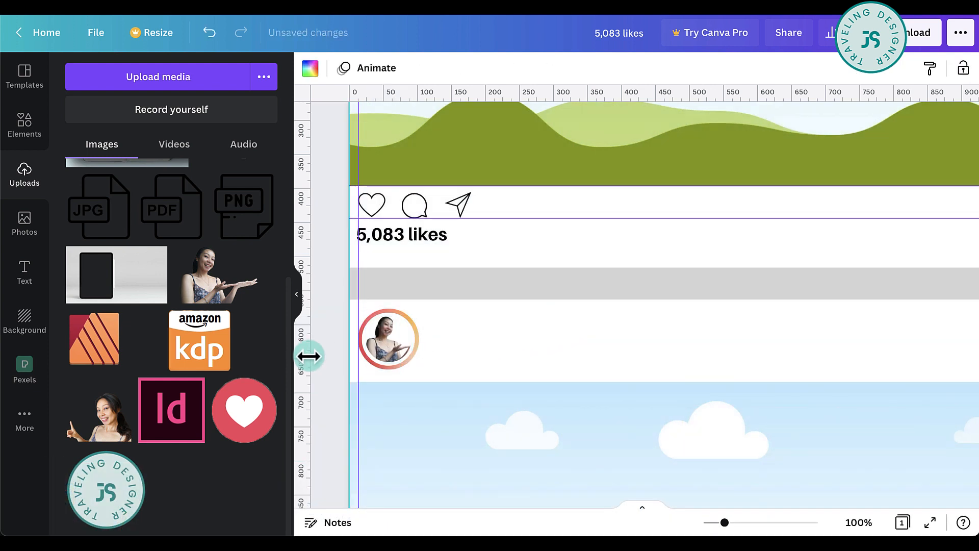
Duplicate the likes text beside the profile picture and replace its wording with the profile owner's name
{"action": "left_click_drag", "start_coordinate": [420, 234], "coordinate": [493, 334]}
{"action": "double_click", "coordinate": [492, 335]}
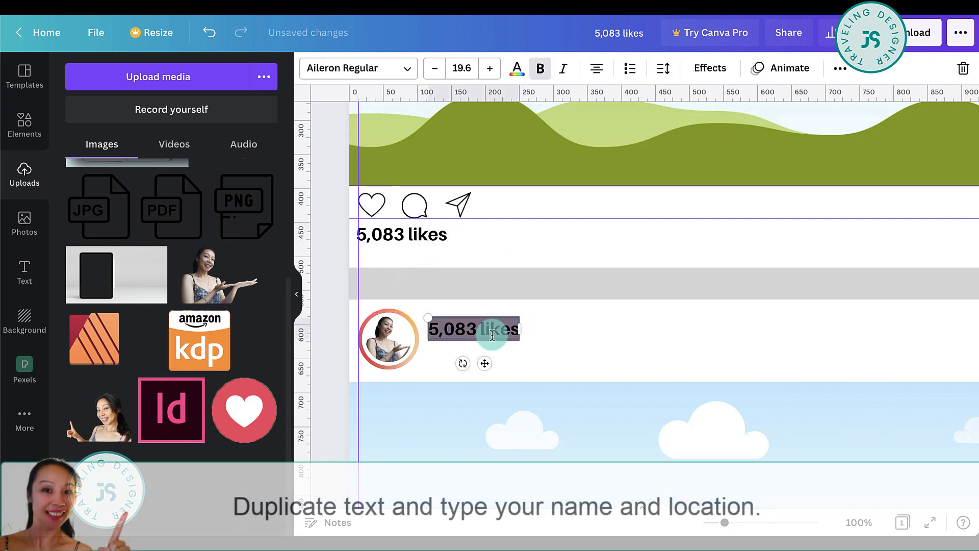
{"action": "type", "text": "Jet Sy"}
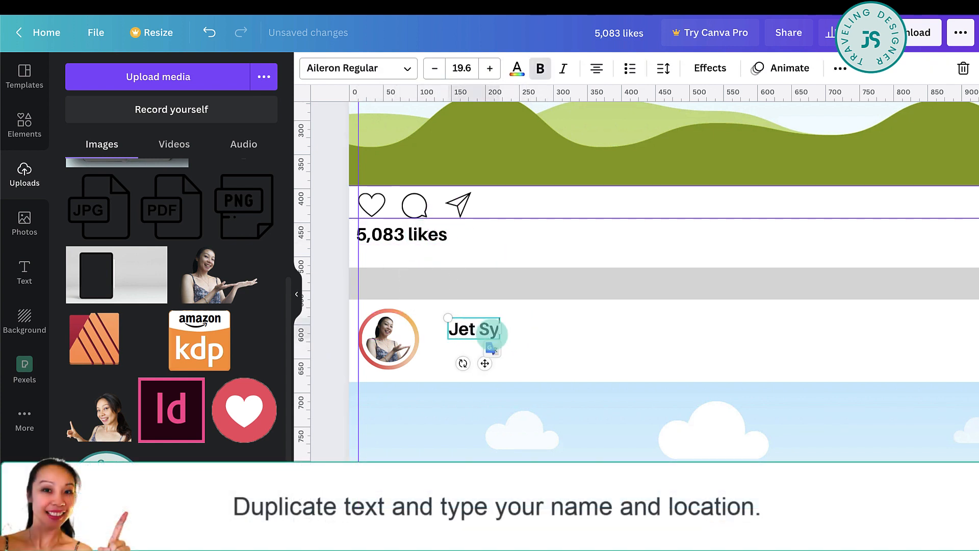
{"action": "left_click", "coordinate": [555, 320]}
Duplicate the name line directly below itself, then left-align both lines and place them close beside the profile picture
{"action": "left_click_drag", "start_coordinate": [472, 329], "coordinate": [474, 358]}
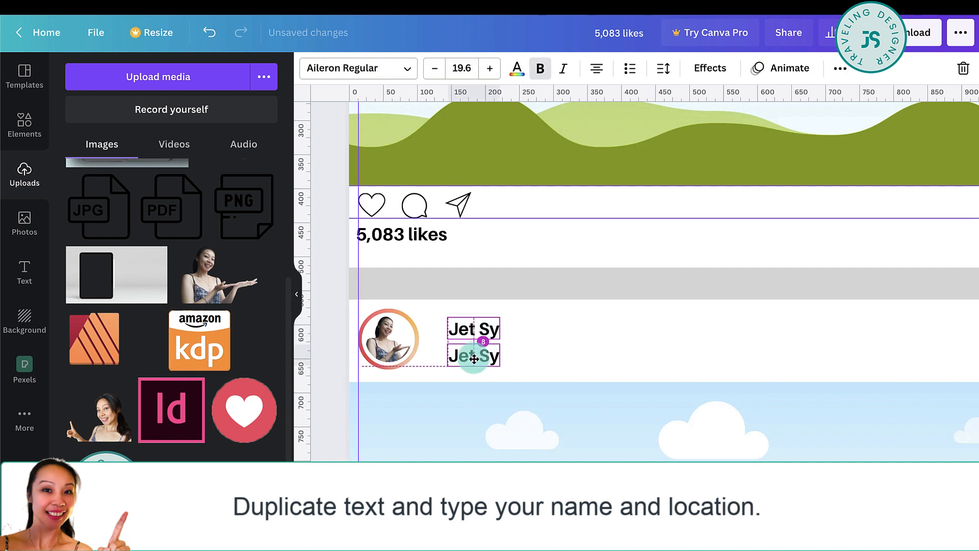
{"action": "left_click", "coordinate": [597, 68]}
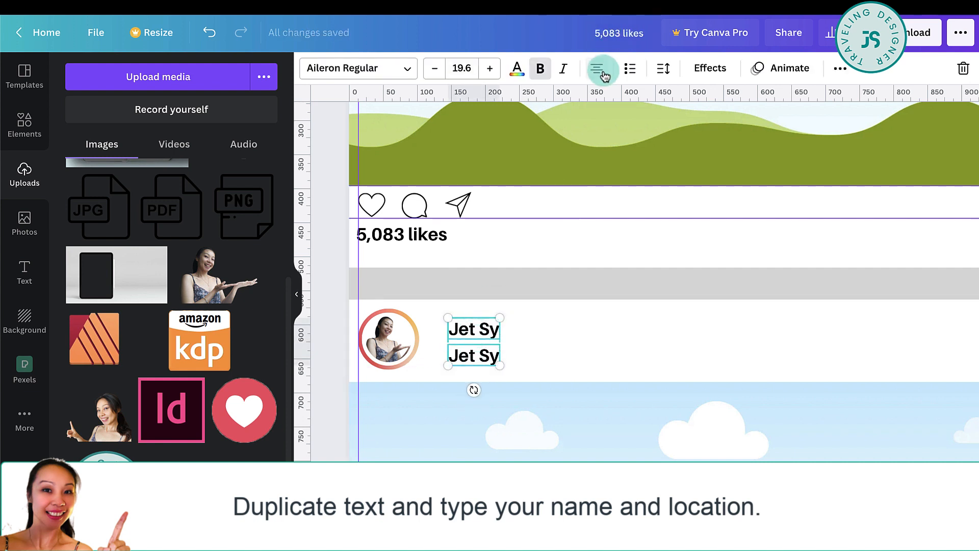
{"action": "left_click", "coordinate": [472, 333], "text": "shift"}
{"action": "left_click_drag", "start_coordinate": [471, 333], "coordinate": [548, 354]}
{"action": "left_click", "coordinate": [507, 343]}
Remove the bold from the lower text line and replace its wording with "Location Here"
{"action": "left_click", "coordinate": [457, 357]}
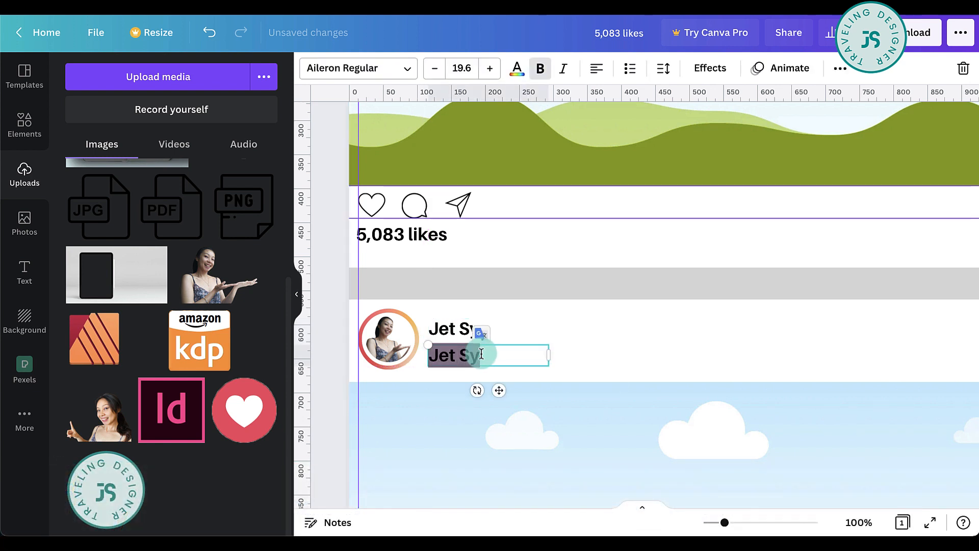
{"action": "left_click", "coordinate": [540, 68]}
{"action": "left_click", "coordinate": [463, 356]}
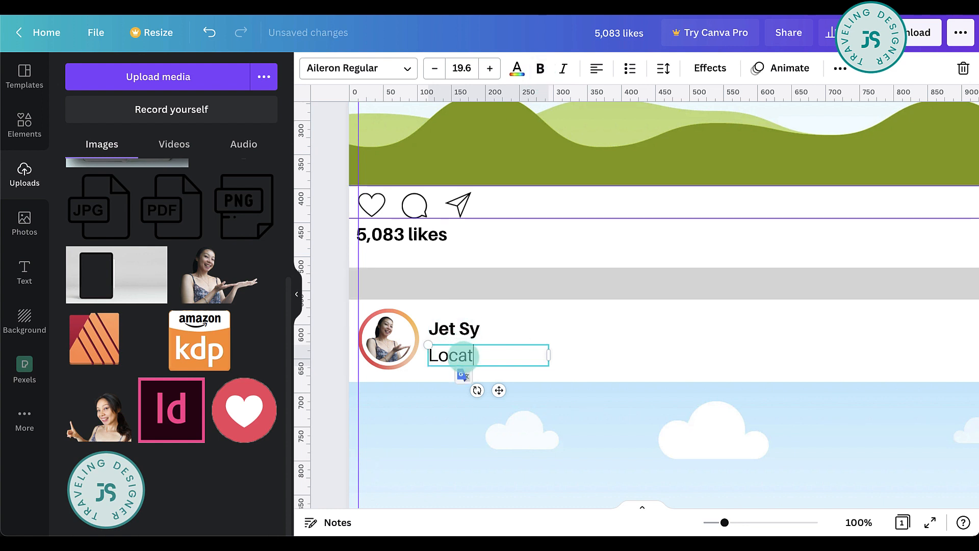
{"action": "left_click", "coordinate": [626, 367]}
Copy the "Location Here" text to the opposite end of the header row, right-aligned against the vertical guide at 1065
{"action": "left_click", "coordinate": [438, 355]}
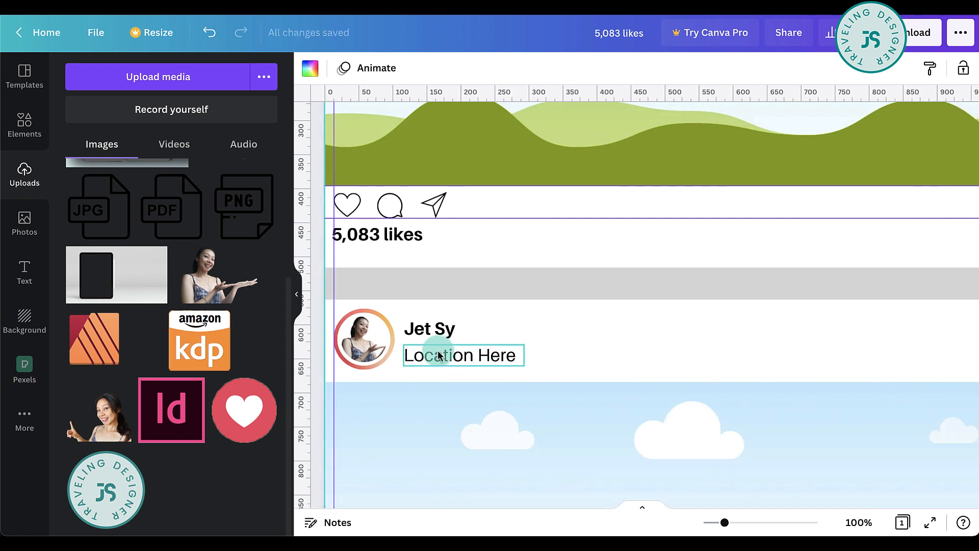
{"action": "scroll", "coordinate": [393, 353], "scroll_direction": "right", "scroll_amount": 3}
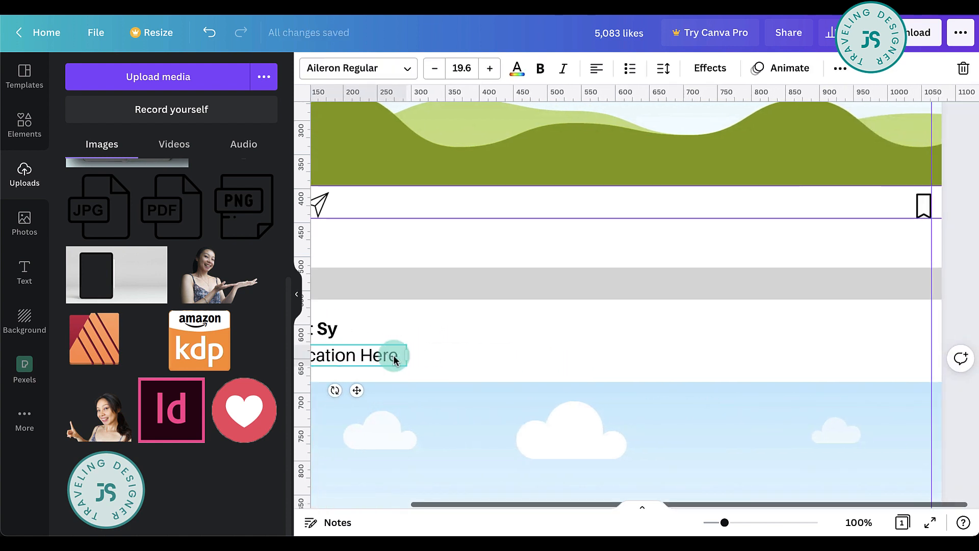
{"action": "mouse_move", "coordinate": [376, 354]}
{"action": "left_mouse_down"}
{"action": "mouse_move", "coordinate": [848, 370]}
{"action": "mouse_move", "coordinate": [848, 356]}
{"action": "mouse_move", "coordinate": [898, 358]}
{"action": "mouse_move", "coordinate": [891, 353]}
{"action": "left_mouse_up"}
{"action": "left_click", "coordinate": [598, 70]}
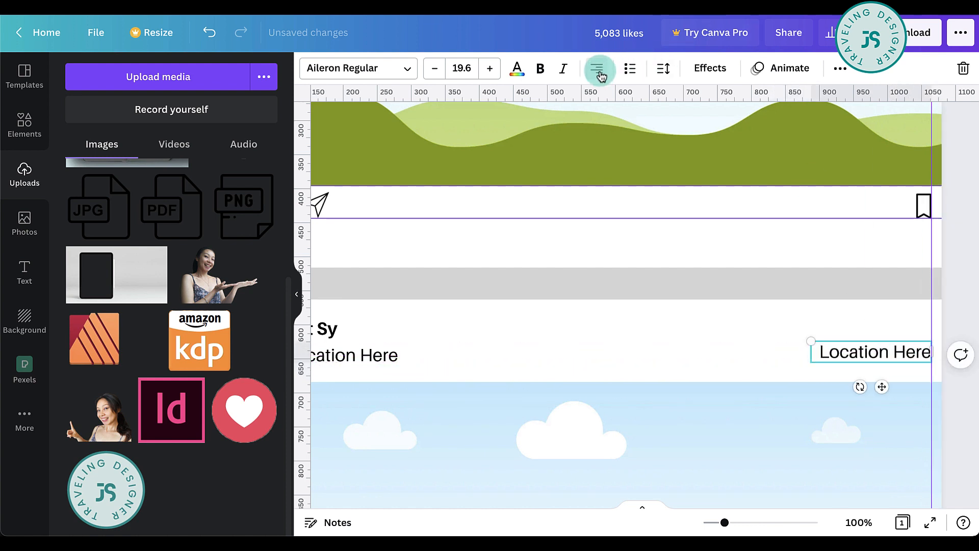
{"action": "left_click", "coordinate": [599, 70]}
Turn the right-aligned copy into a vertical three-dot menu: text "...", size 21.5, box about 22 px wide, rotated upright
{"action": "double_click", "coordinate": [897, 349]}
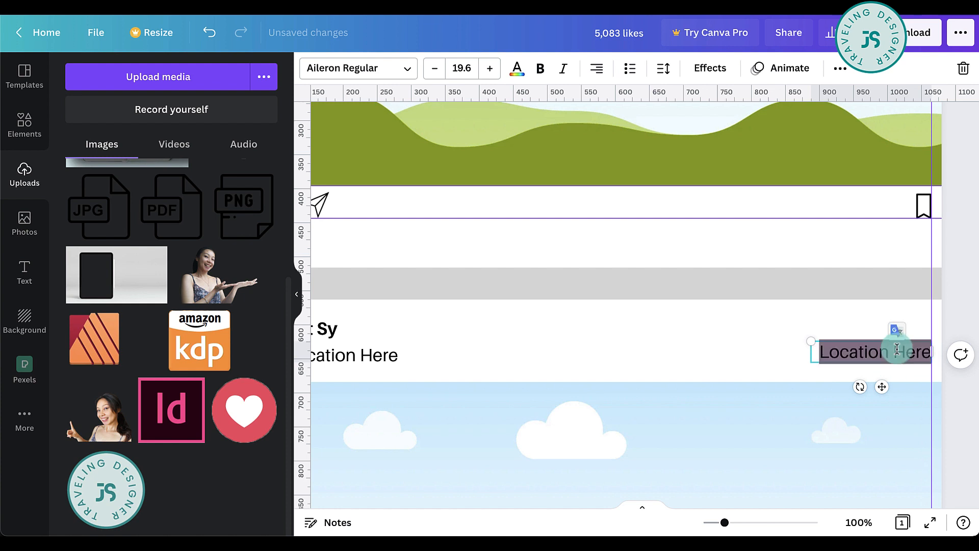
{"action": "key", "text": "BackSpace"}
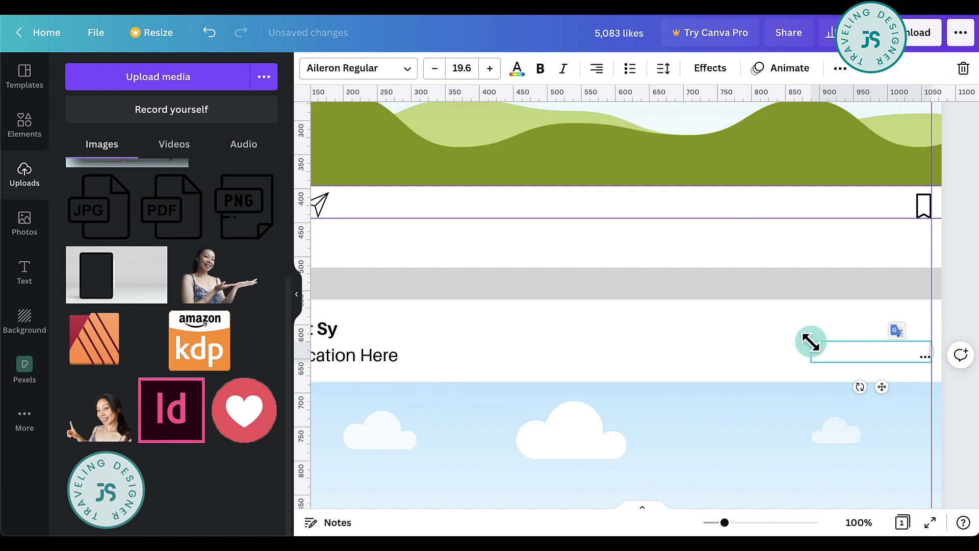
{"action": "mouse_move", "coordinate": [811, 341]}
{"action": "left_mouse_down"}
{"action": "mouse_move", "coordinate": [820, 341]}
{"action": "mouse_move", "coordinate": [795, 339]}
{"action": "left_mouse_up"}
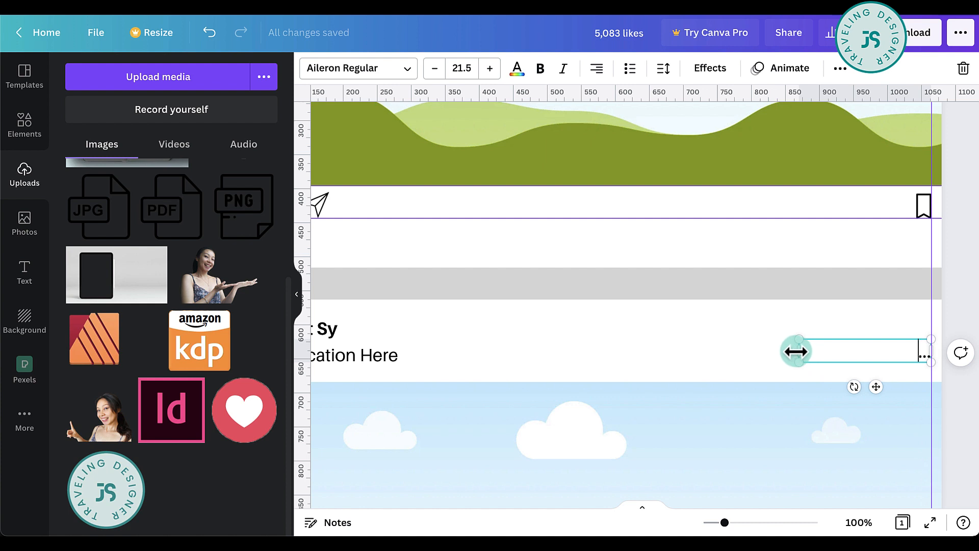
{"action": "left_click_drag", "start_coordinate": [796, 351], "coordinate": [914, 349]}
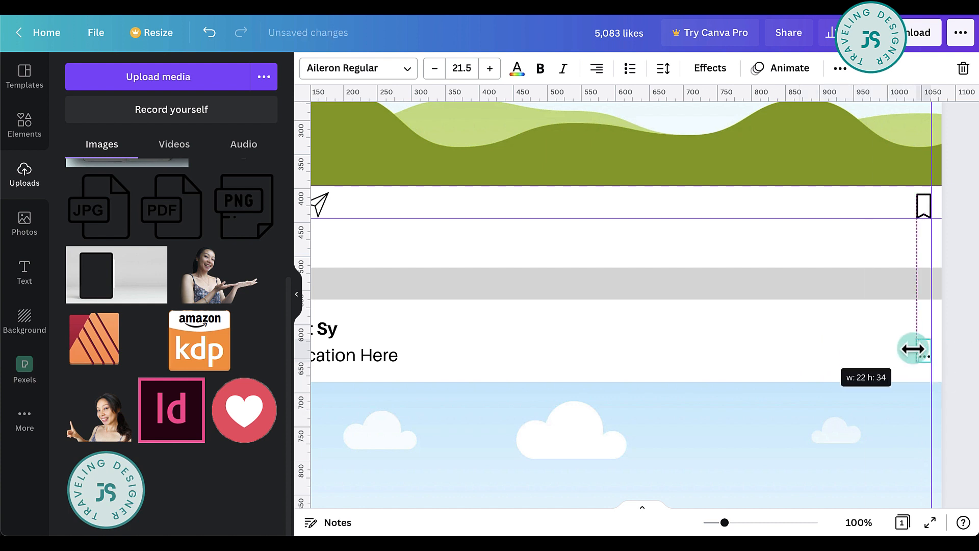
{"action": "left_click_drag", "start_coordinate": [933, 389], "coordinate": [871, 344]}
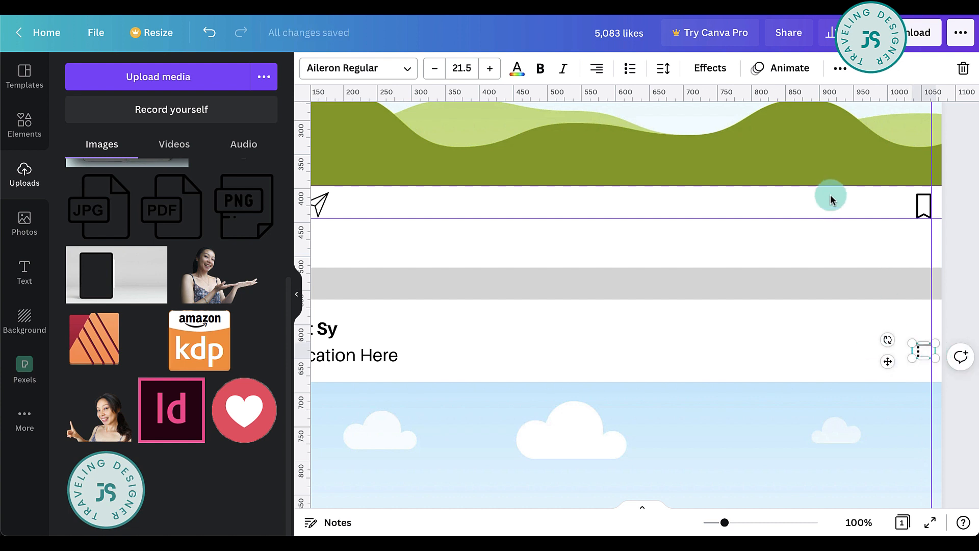
Line up the vertical three-dot menu below the bookmark icon, just inside the guide at 1065
{"action": "left_click", "coordinate": [850, 317]}
{"action": "left_click", "coordinate": [917, 352]}
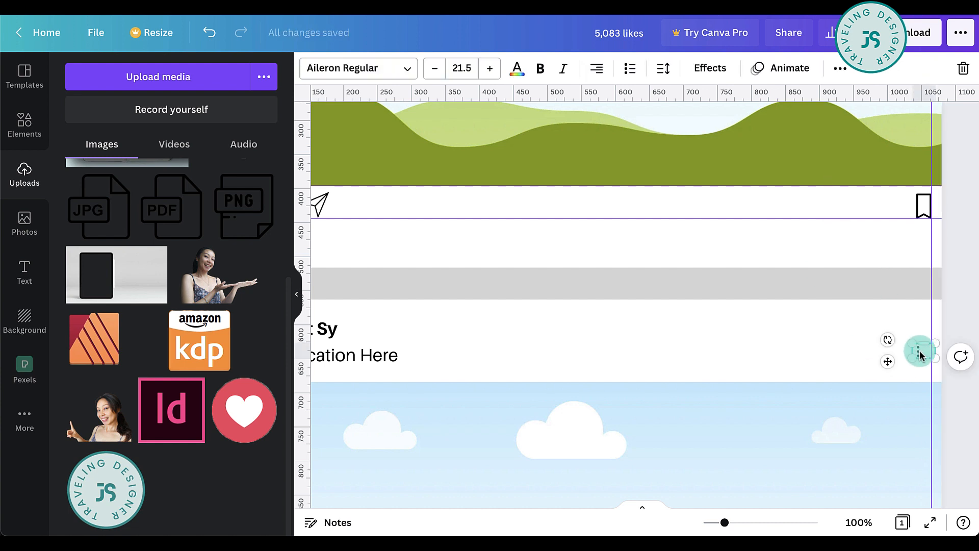
{"action": "left_click_drag", "start_coordinate": [921, 356], "coordinate": [916, 355]}
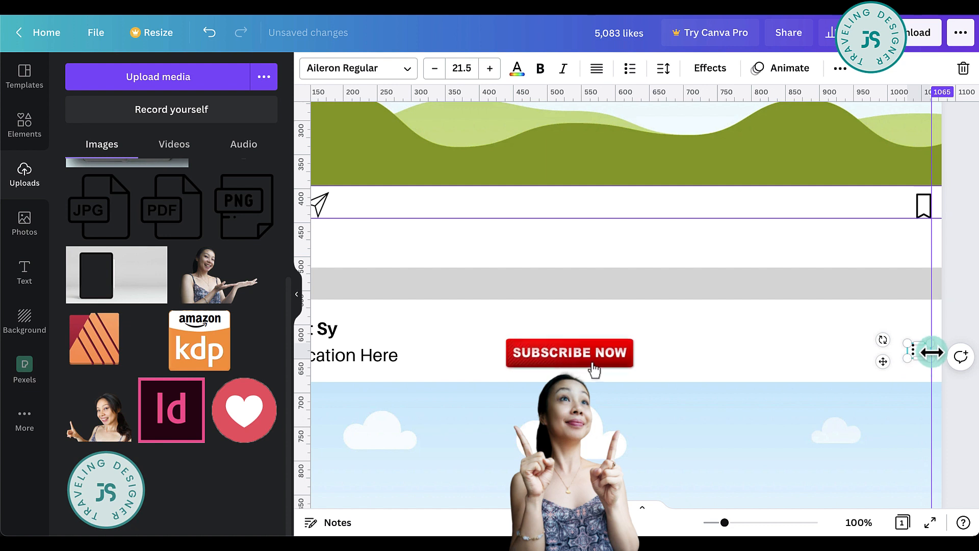
{"action": "left_click_drag", "start_coordinate": [929, 349], "coordinate": [867, 311]}
{"action": "key", "text": "ctrl+z"}
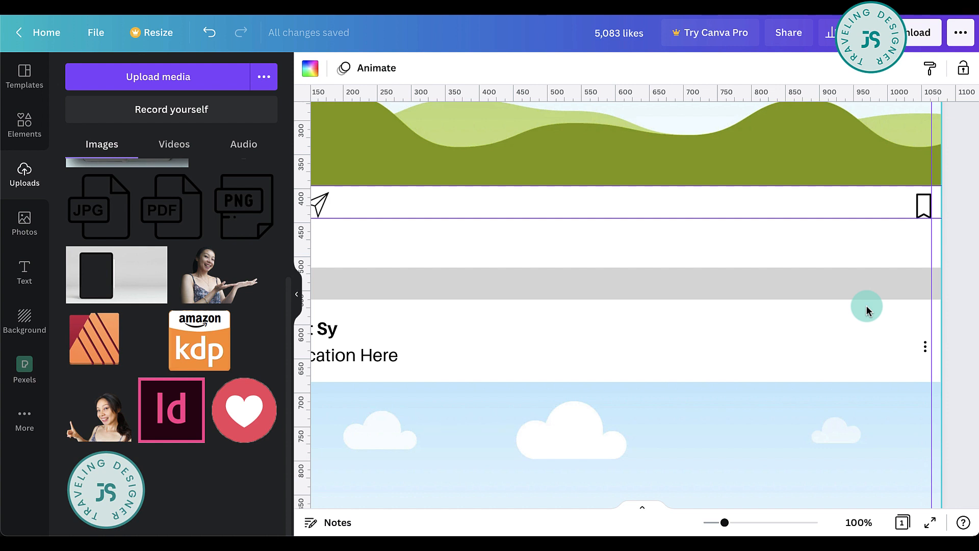
Hide the guides and the rulers to show the whole post layout without layout aids
{"action": "key", "text": "ctrl+minus"}
{"action": "left_click", "coordinate": [727, 278]}
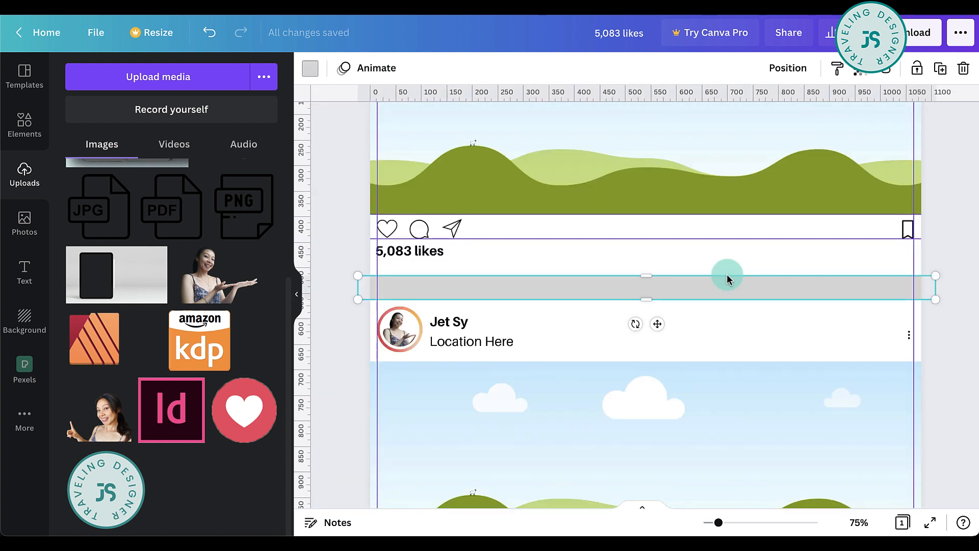
{"action": "left_click", "coordinate": [623, 325]}
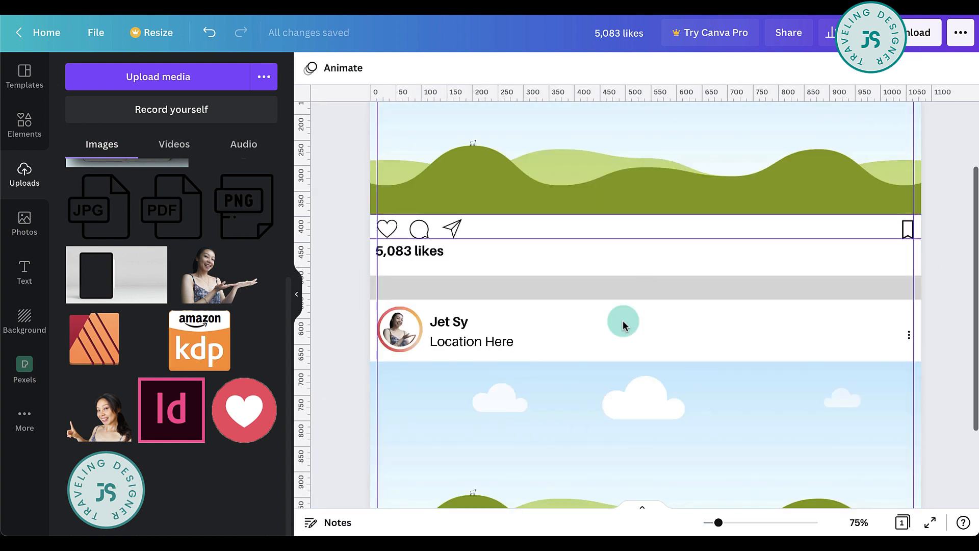
{"action": "scroll", "coordinate": [623, 325], "scroll_direction": "down", "scroll_amount": 5}
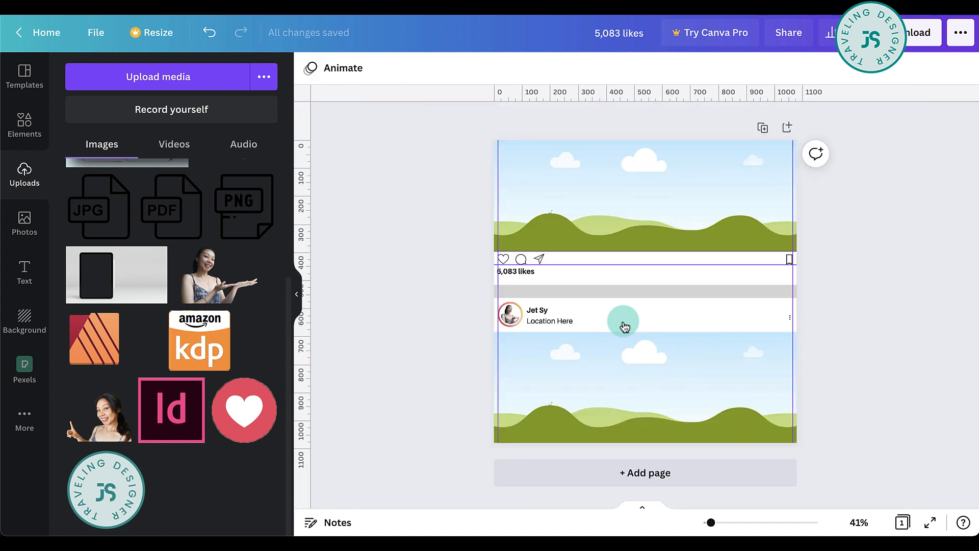
{"action": "left_click", "coordinate": [95, 32]}
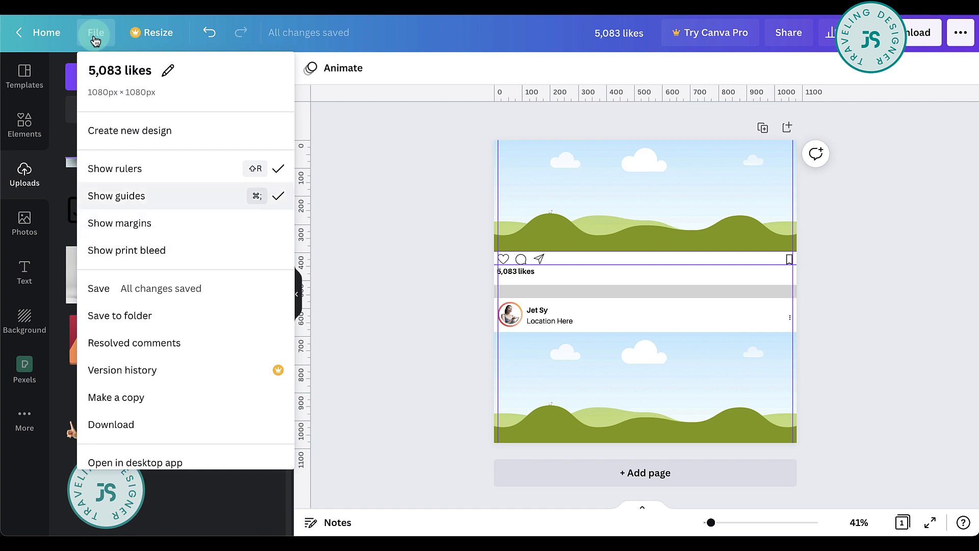
{"action": "left_click", "coordinate": [130, 197]}
{"action": "left_click", "coordinate": [95, 32]}
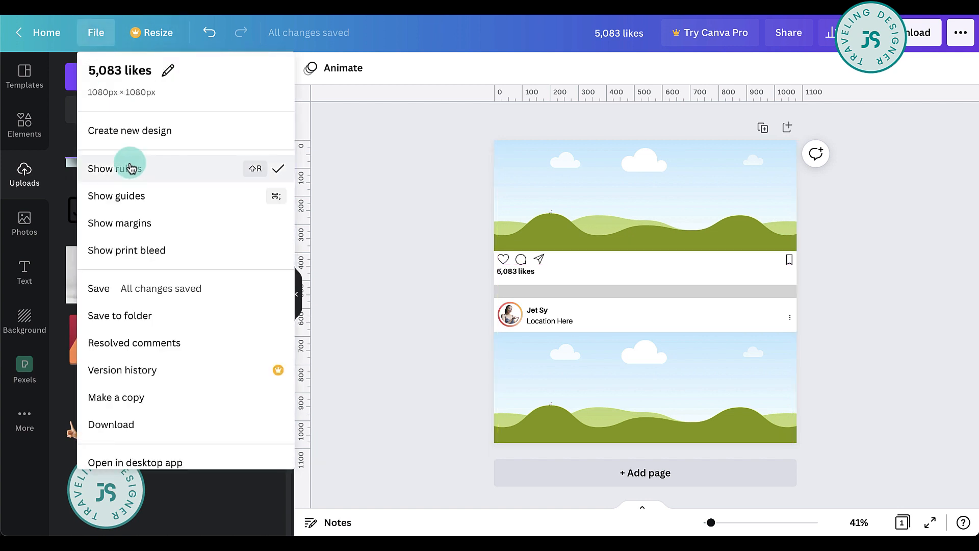
{"action": "left_click", "coordinate": [131, 166]}
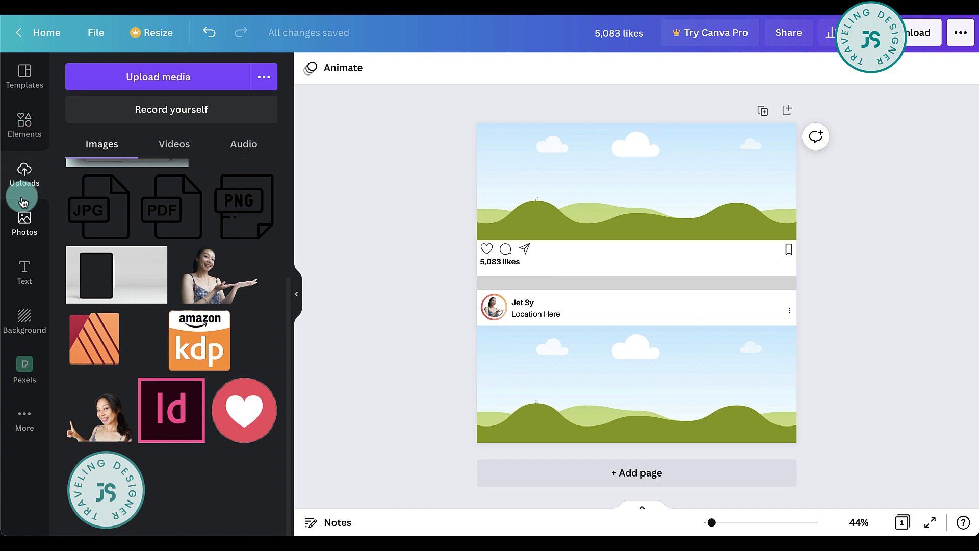
Search the stock photos for "nail salon" and fill the lower image frame with the free close-up of polka-dot and flower nail art
{"action": "left_click", "coordinate": [24, 230]}
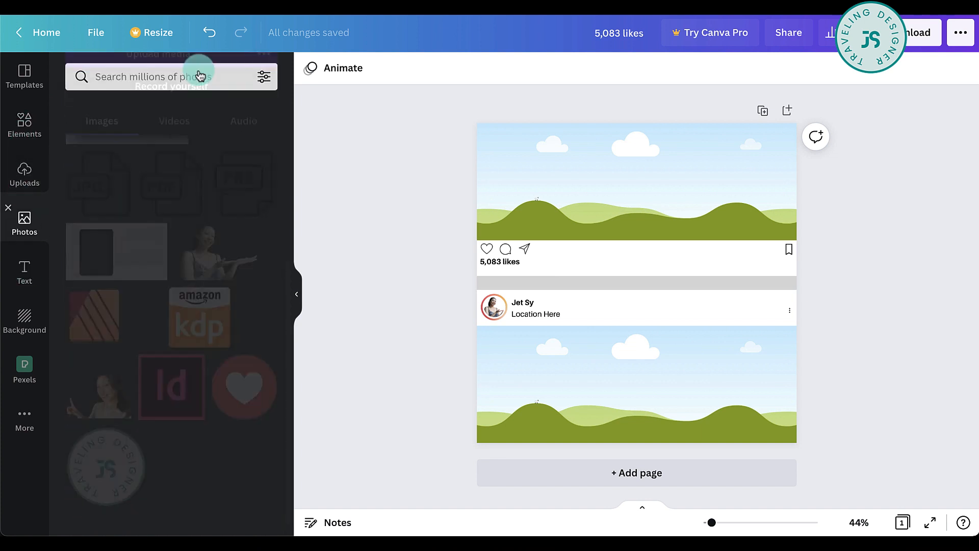
{"action": "left_click", "coordinate": [176, 74]}
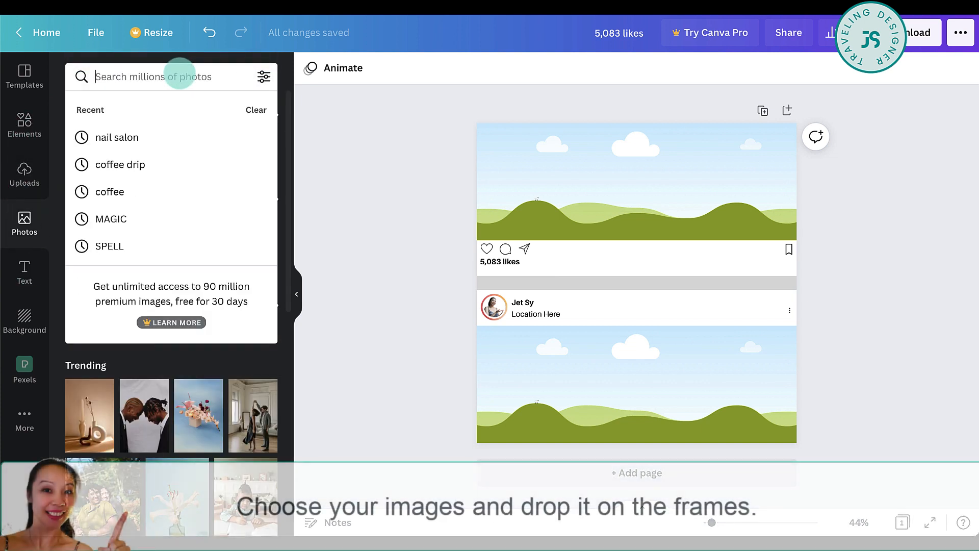
{"action": "type", "text": "nail salon"}
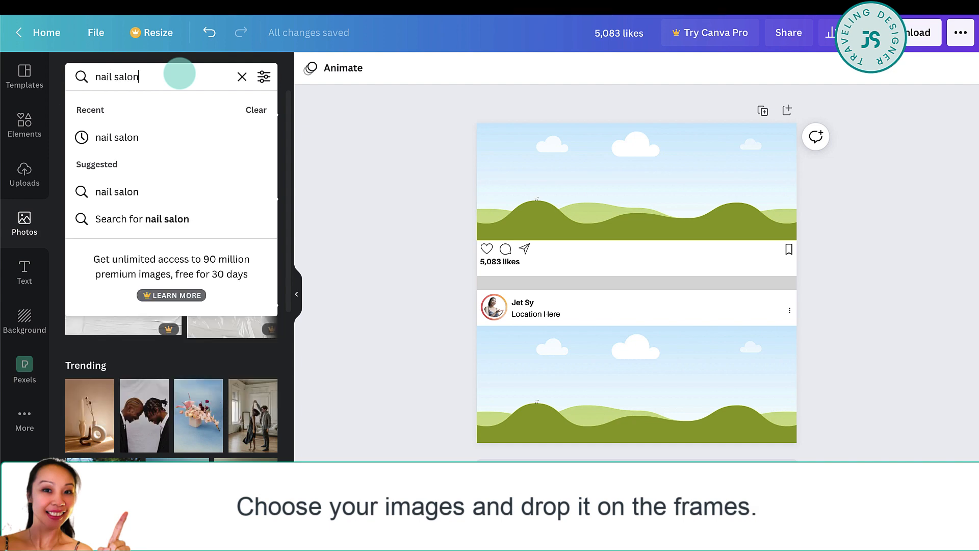
{"action": "key", "text": "Return"}
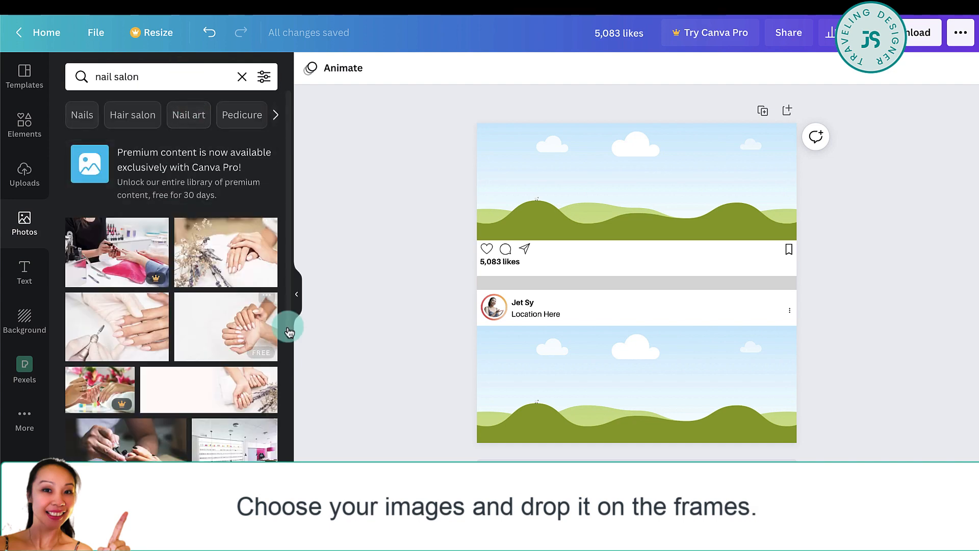
{"action": "scroll", "coordinate": [194, 401], "scroll_direction": "down", "scroll_amount": 10}
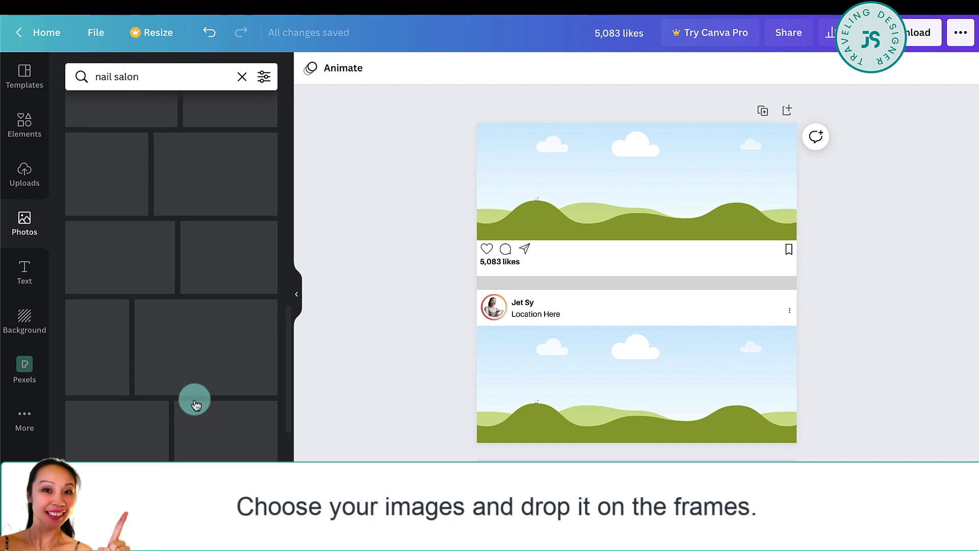
{"action": "scroll", "coordinate": [195, 405], "scroll_direction": "down", "scroll_amount": 8}
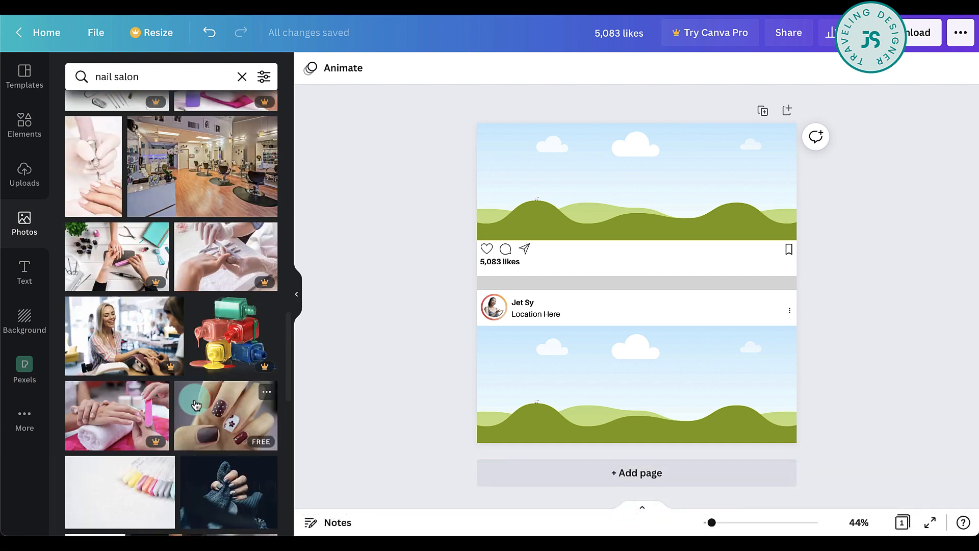
{"action": "scroll", "coordinate": [196, 405], "scroll_direction": "down", "scroll_amount": 2}
{"action": "left_click_drag", "start_coordinate": [201, 327], "coordinate": [581, 367]}
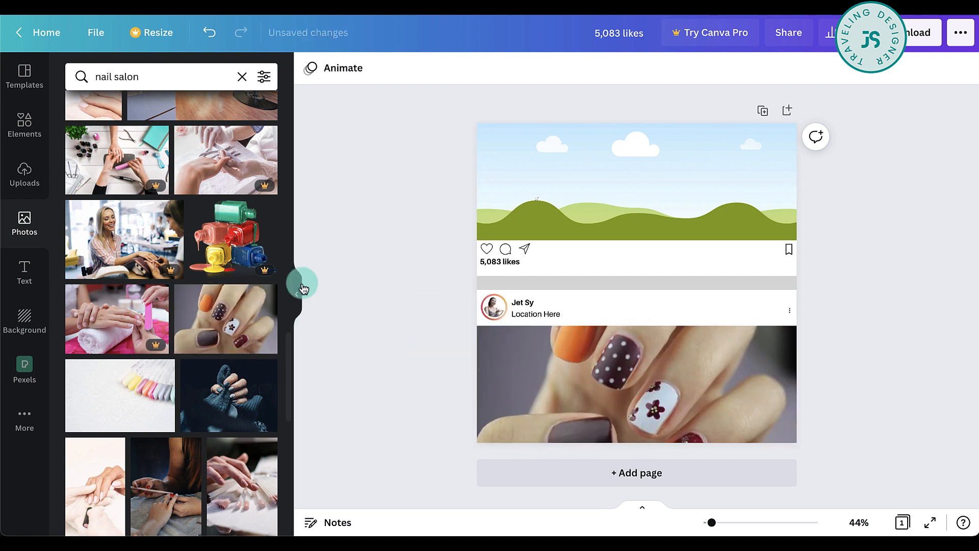
Fill the upper image frame with the free nail salon photo of pastel nail color swatches on a white background
{"action": "scroll", "coordinate": [240, 262], "scroll_direction": "down", "scroll_amount": 1}
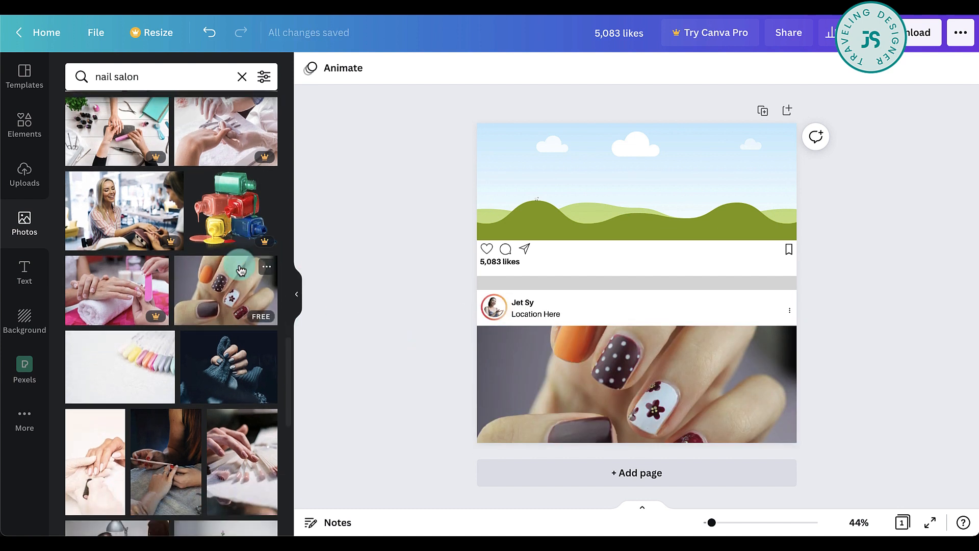
{"action": "scroll", "coordinate": [240, 269], "scroll_direction": "down", "scroll_amount": 2}
{"action": "left_click_drag", "start_coordinate": [120, 274], "coordinate": [647, 175]}
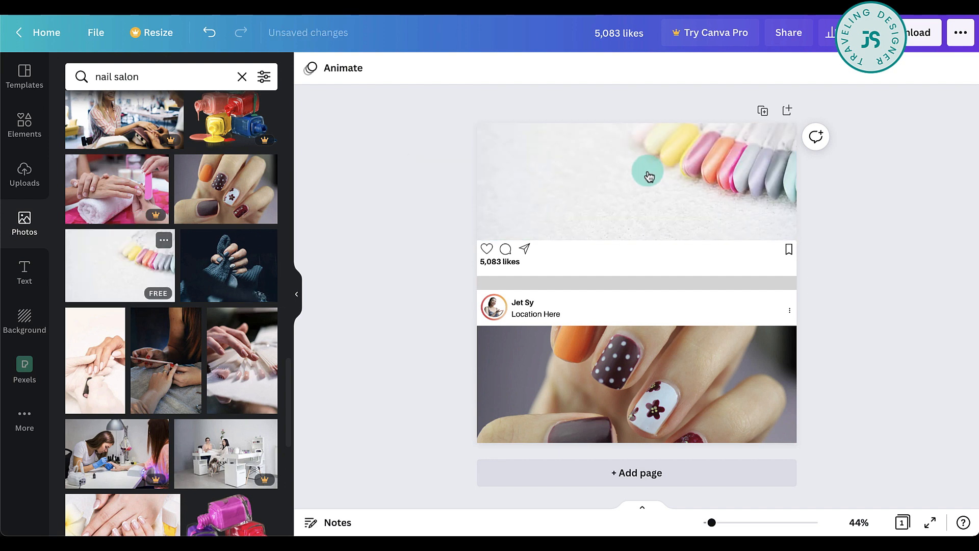
Add the uploaded cutout of the spilling red nail polish bottle to the middle of the post, overlapping both photos
{"action": "left_click", "coordinate": [24, 174]}
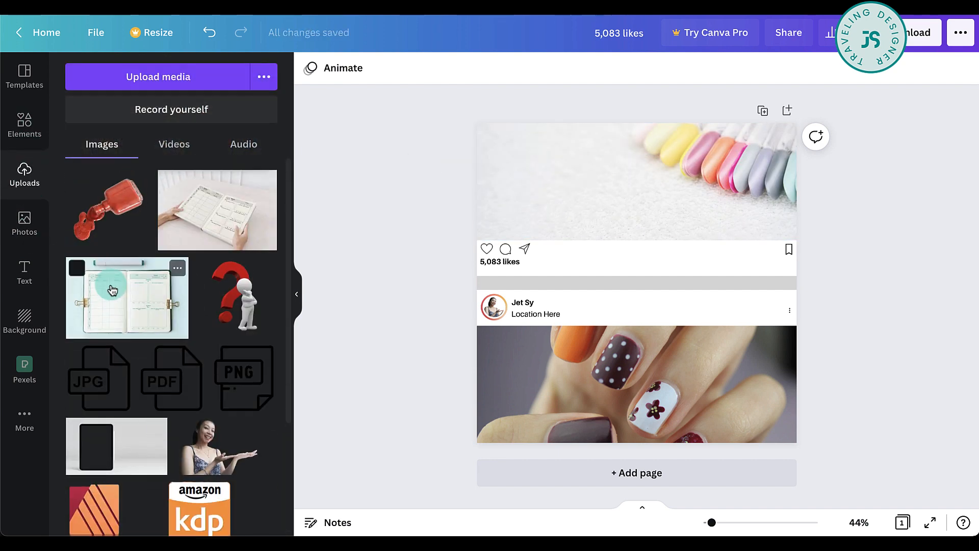
{"action": "left_click", "coordinate": [115, 227]}
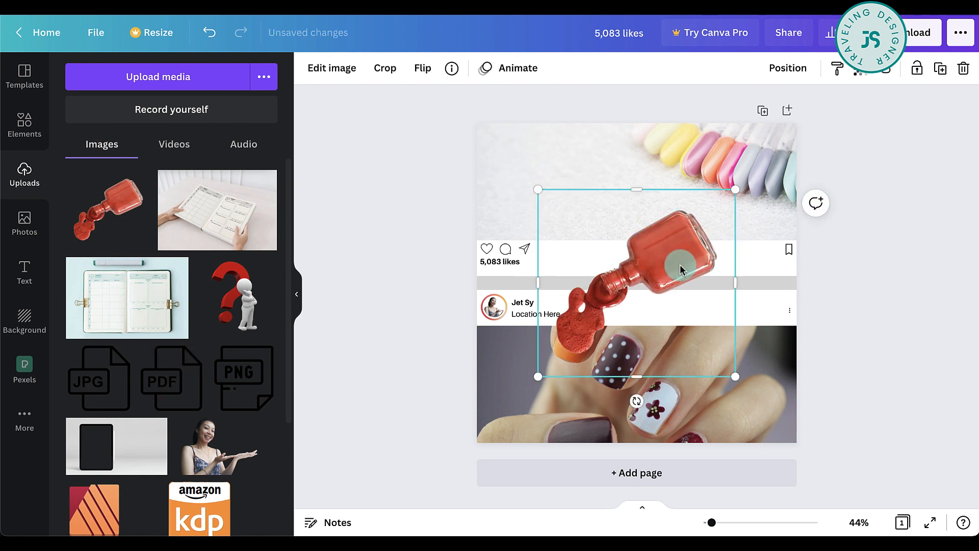
{"action": "mouse_move", "coordinate": [682, 267]}
{"action": "left_mouse_down"}
{"action": "mouse_move", "coordinate": [586, 192]}
{"action": "mouse_move", "coordinate": [592, 216]}
{"action": "mouse_move", "coordinate": [681, 275]}
{"action": "left_mouse_up"}
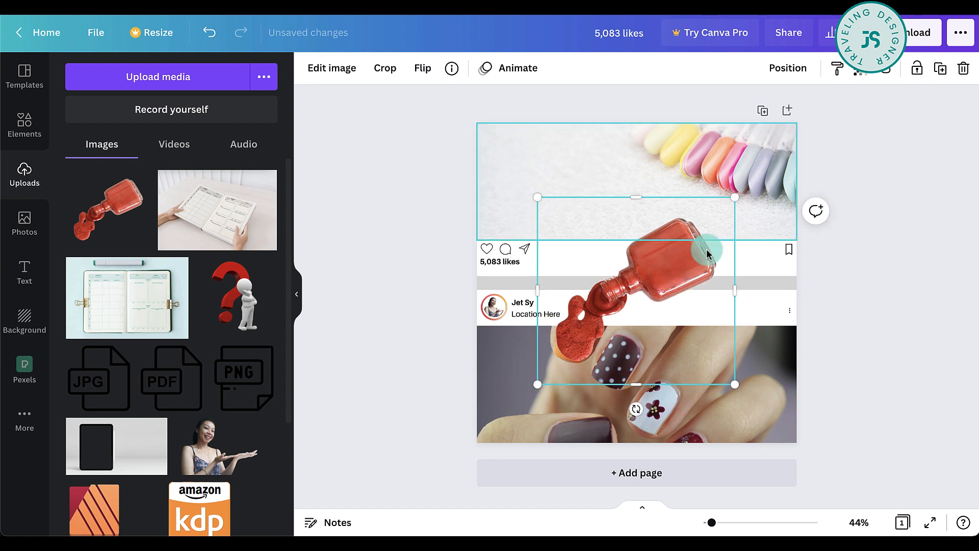
{"action": "left_click", "coordinate": [783, 184]}
{"action": "left_click", "coordinate": [780, 350]}
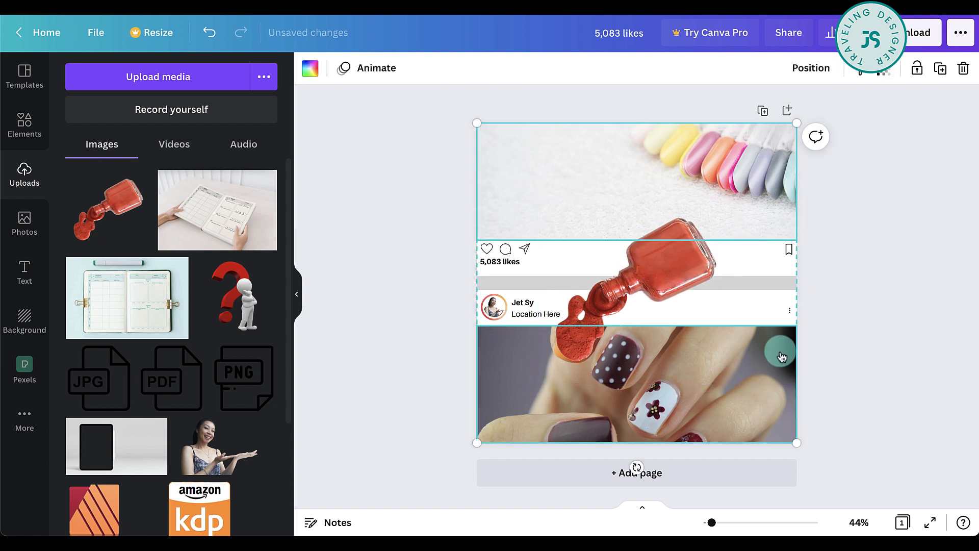
{"action": "left_click", "coordinate": [685, 268]}
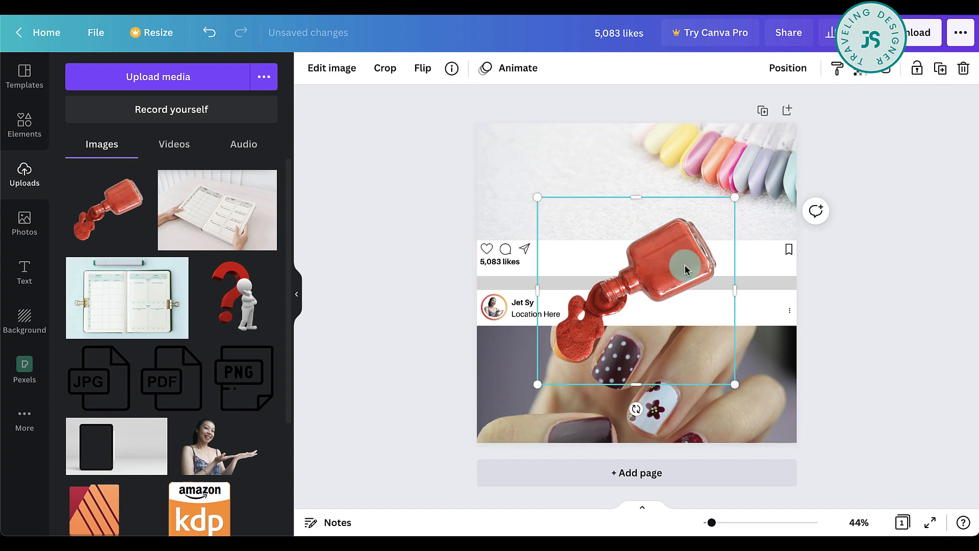
Flip the nail polish bottle horizontally, enlarge it, and position it over the upper photo with the spill reaching the lower post
{"action": "left_click_drag", "start_coordinate": [685, 268], "coordinate": [627, 221]}
{"action": "left_click", "coordinate": [422, 68]}
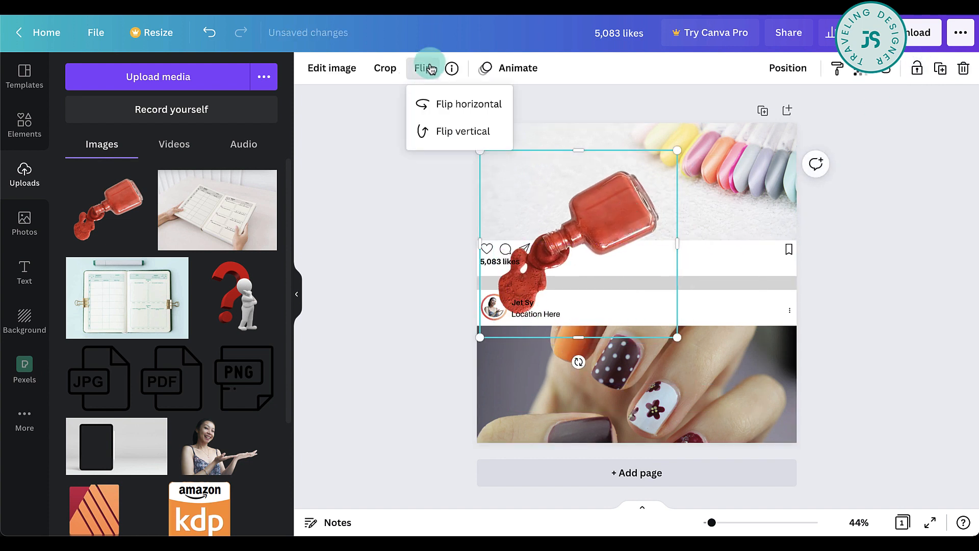
{"action": "left_click", "coordinate": [479, 104]}
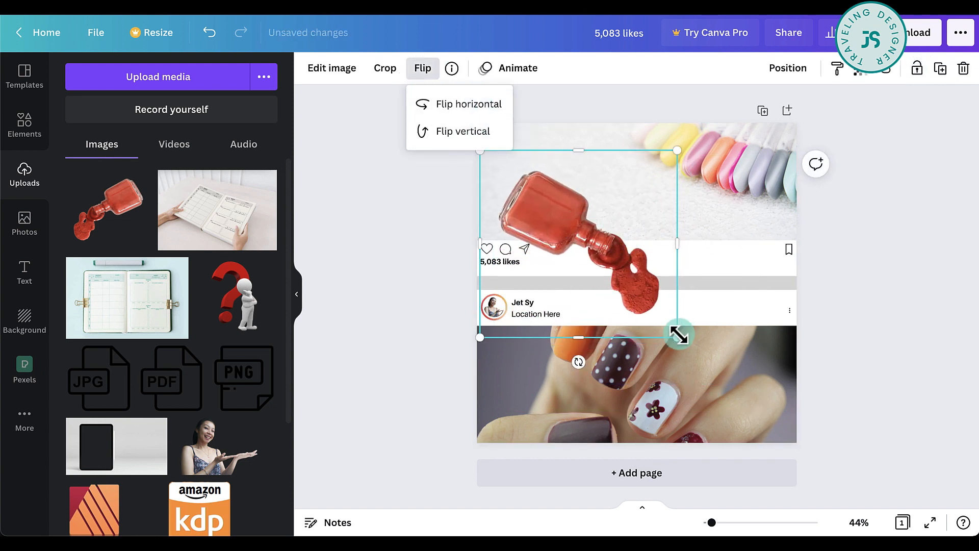
{"action": "left_click_drag", "start_coordinate": [677, 338], "coordinate": [724, 372]}
{"action": "left_click_drag", "start_coordinate": [573, 245], "coordinate": [595, 230]}
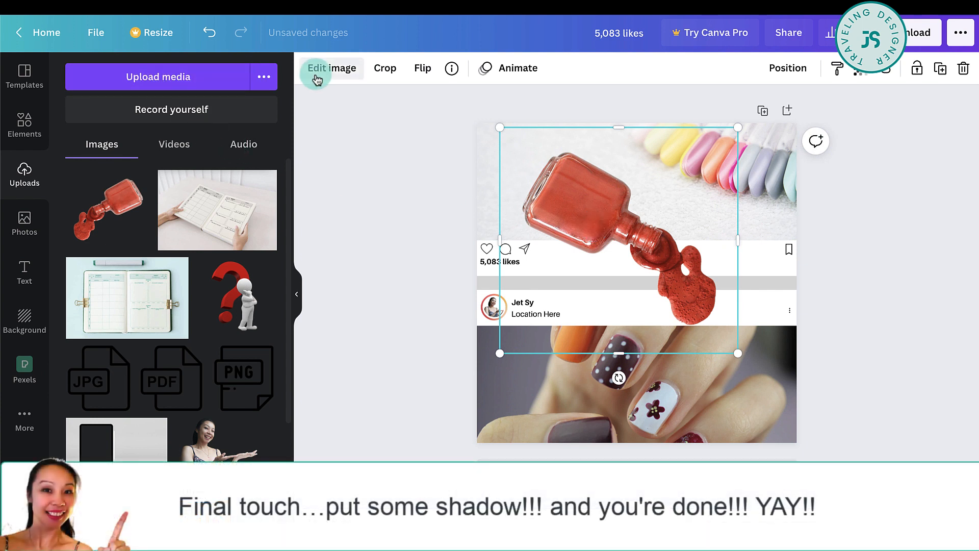
Give the nail polish bottle image a Drop shadow with its blur set to 11
{"action": "left_click", "coordinate": [318, 69]}
{"action": "left_click", "coordinate": [95, 194]}
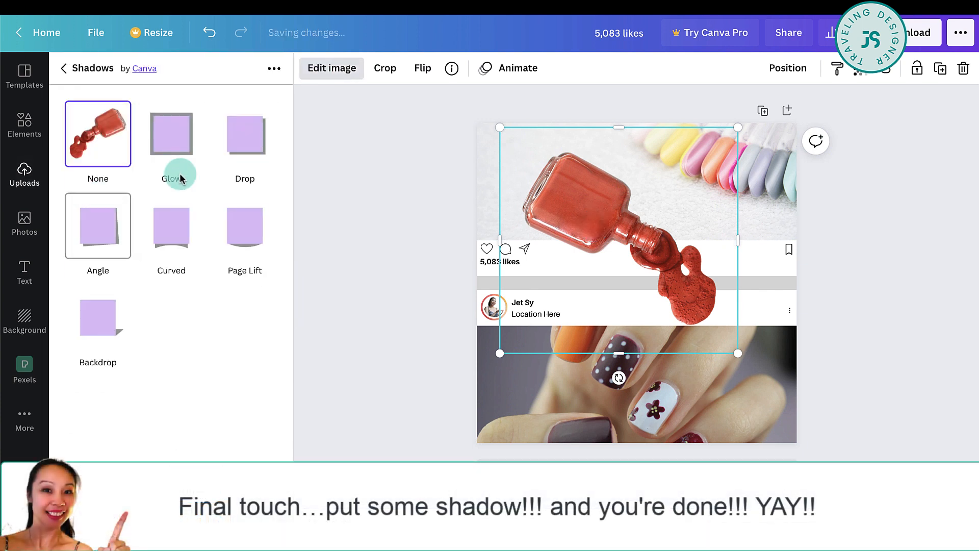
{"action": "left_click", "coordinate": [258, 144]}
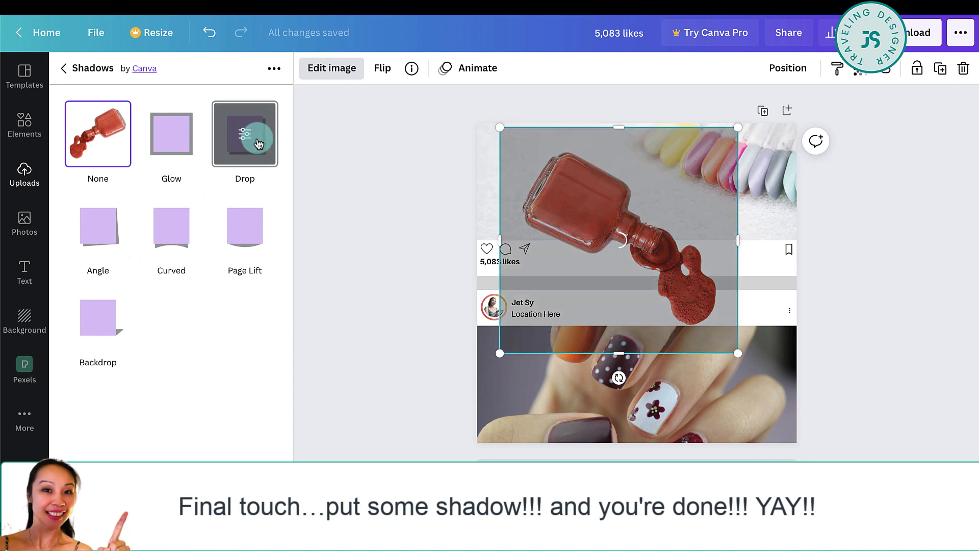
{"action": "left_click", "coordinate": [249, 150]}
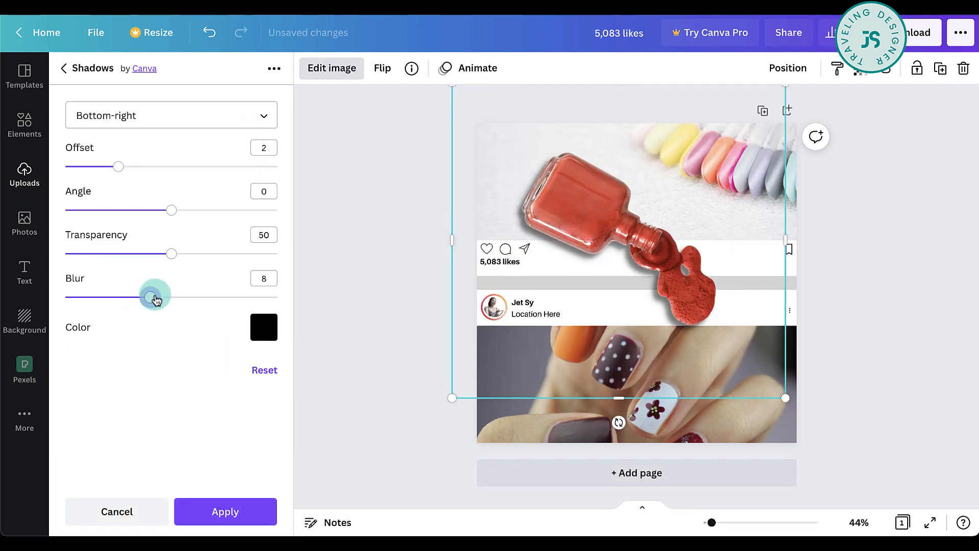
{"action": "left_click_drag", "start_coordinate": [155, 300], "coordinate": [203, 296]}
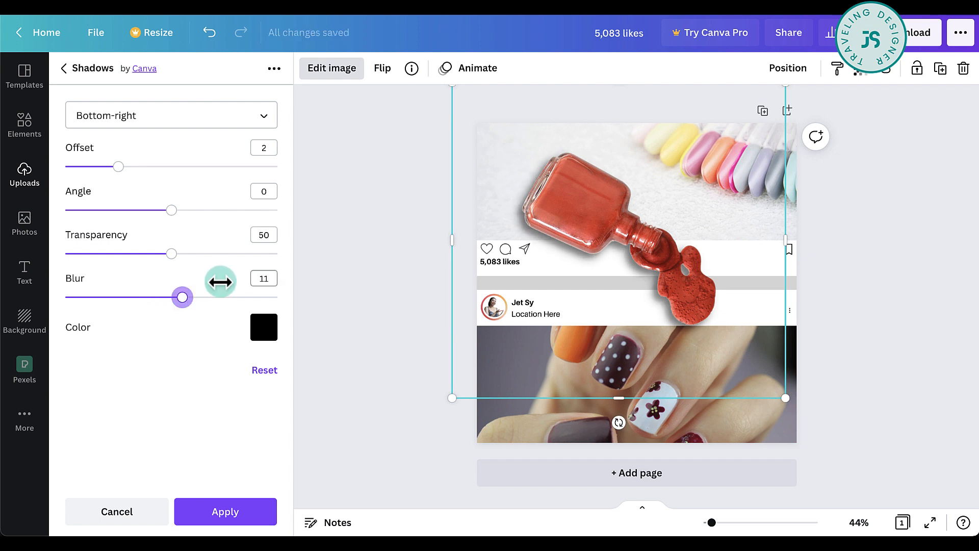
Rotate the nail polish bottle slightly clockwise so the spill points more steeply down toward the lower photo
{"action": "left_click", "coordinate": [622, 425]}
{"action": "left_click_drag", "start_coordinate": [622, 425], "coordinate": [592, 422]}
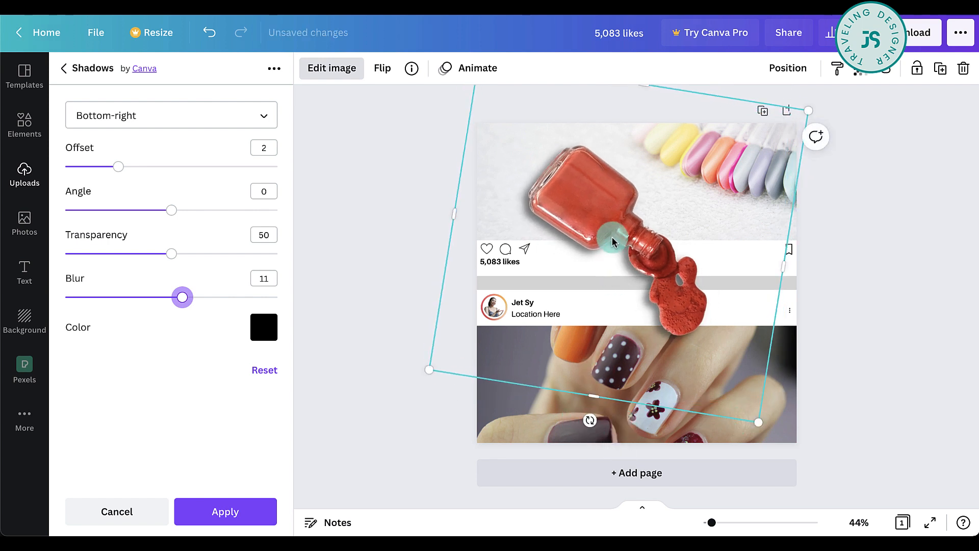